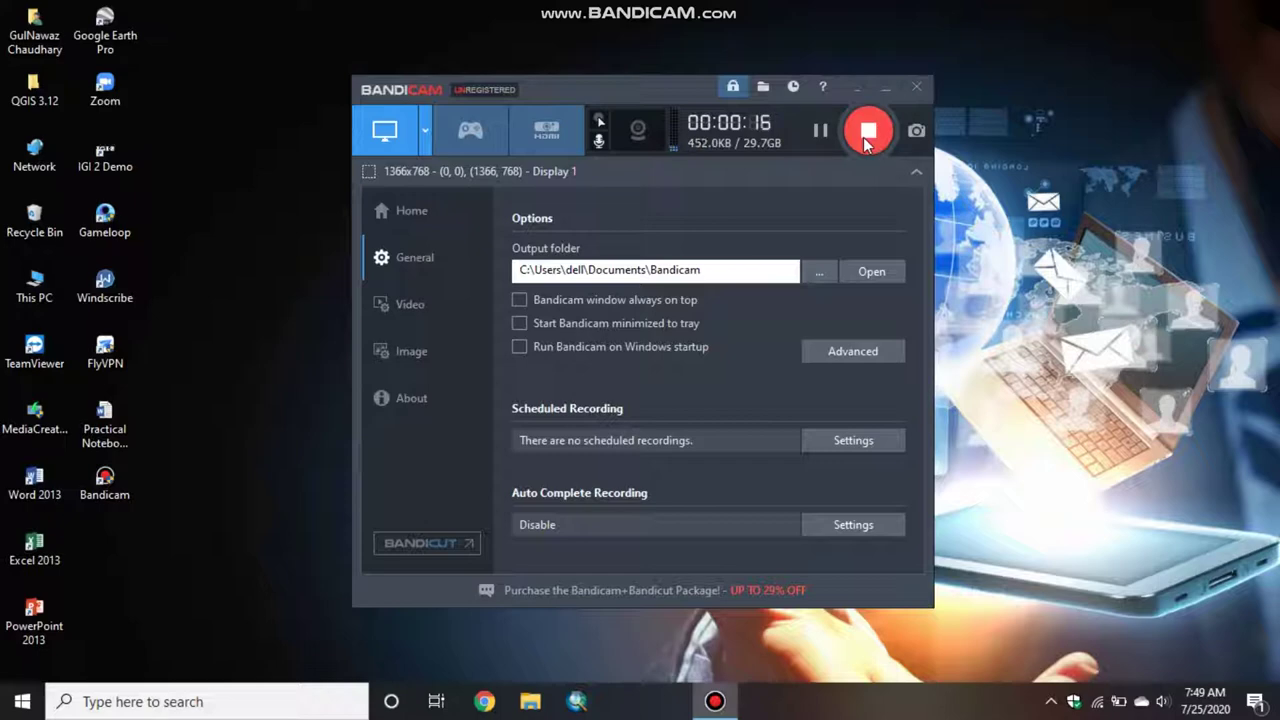
Minimize the Bandicam recorder to the taskbar while its recording keeps running
click(886, 92)
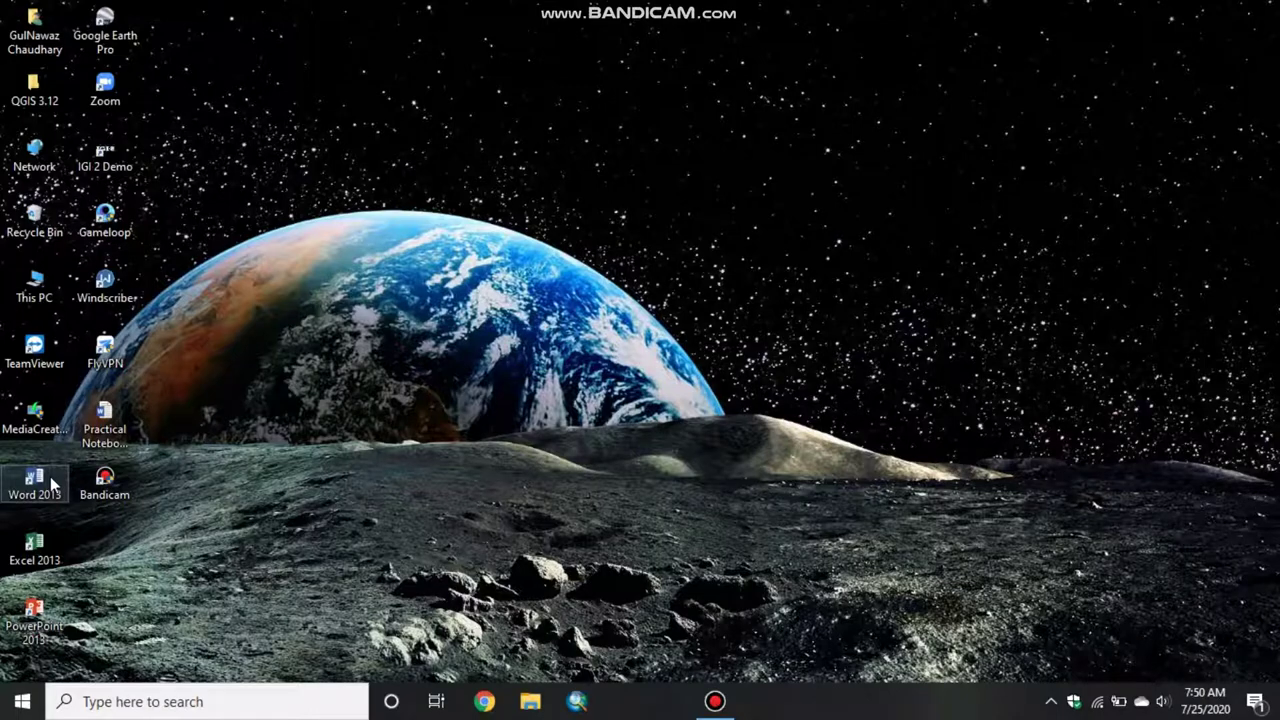
Launch Word 2013 with a blank document, dismiss the Activation Wizard, and maximize the window
double_click(53, 484)
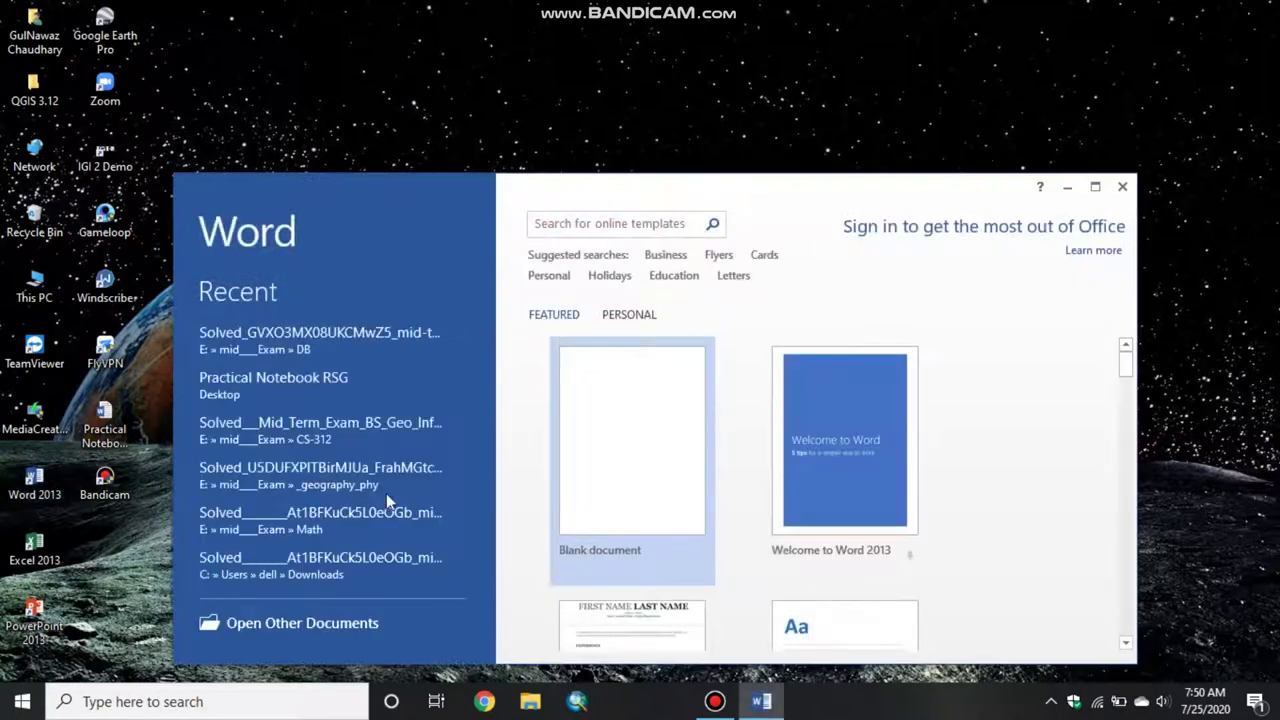
click(603, 480)
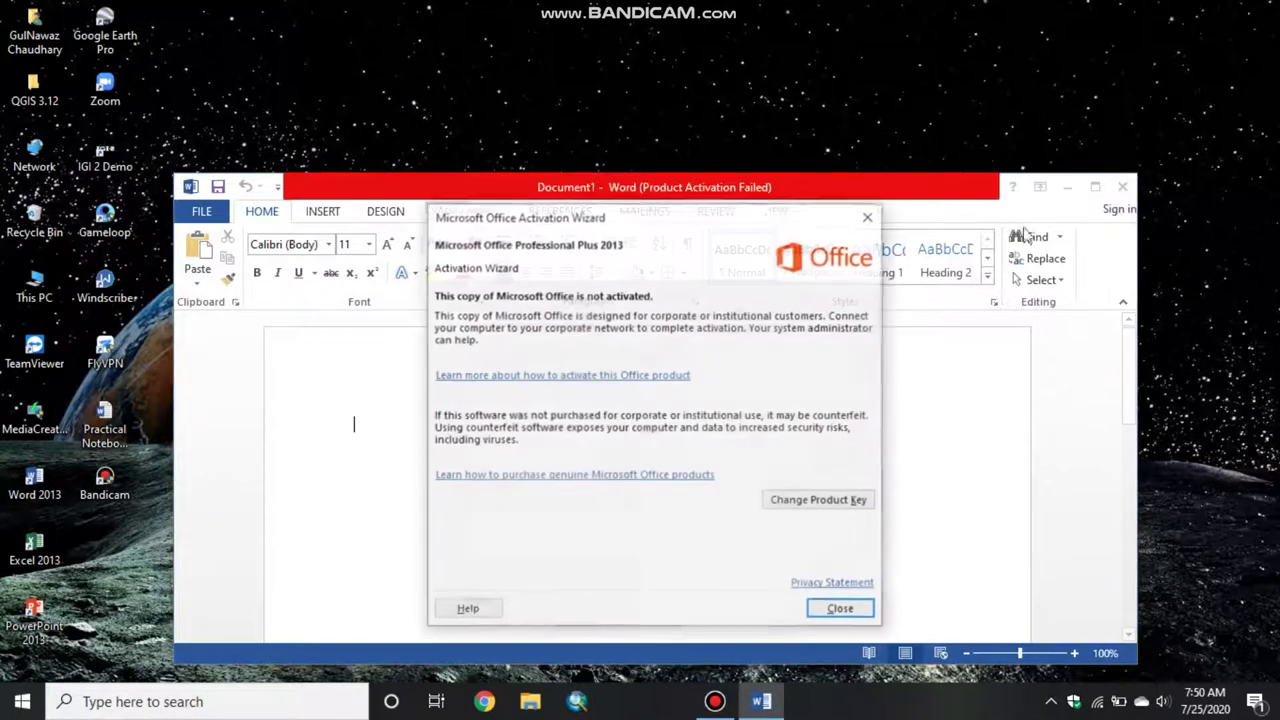
click(840, 609)
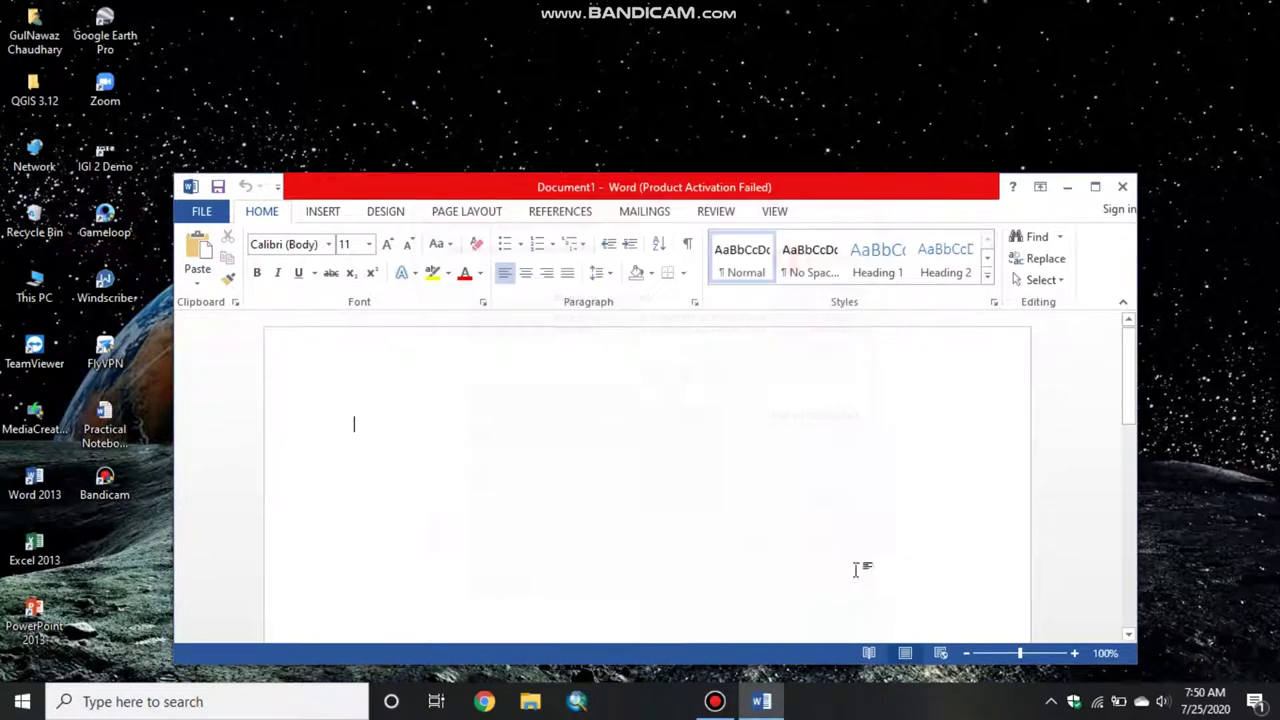
click(1095, 187)
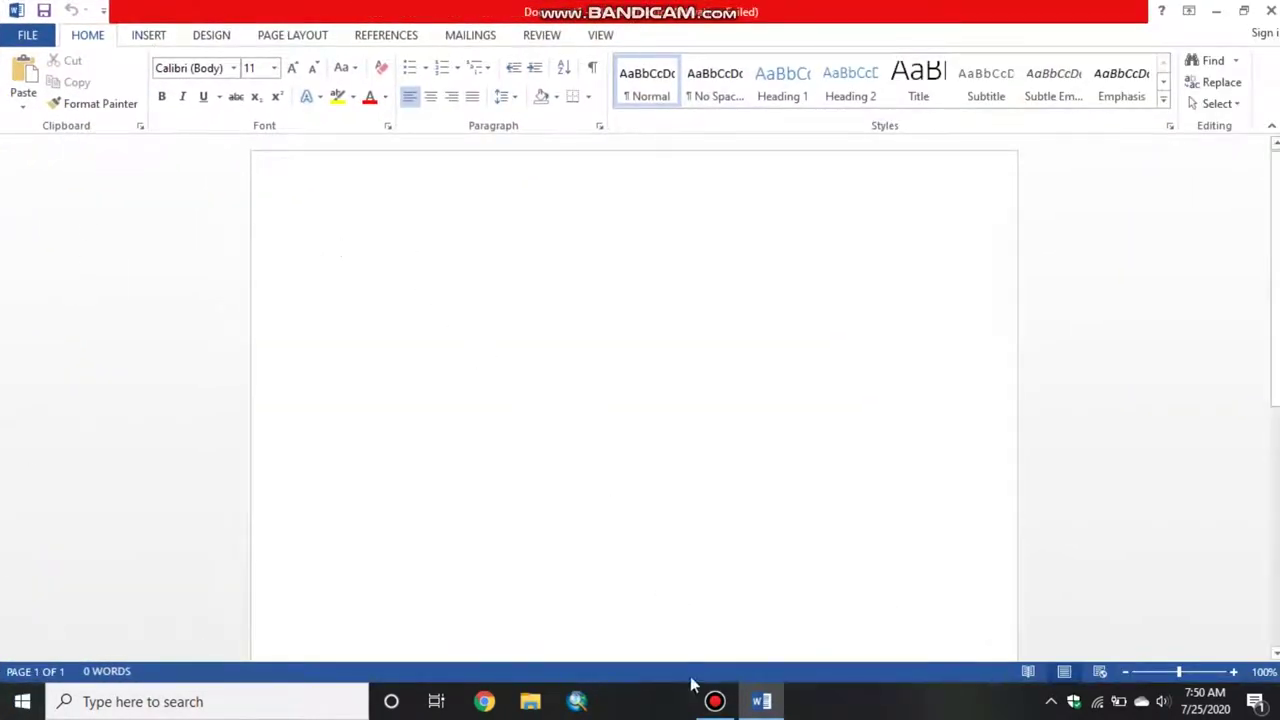
mouse_move(714, 701)
mouse_move(708, 650)
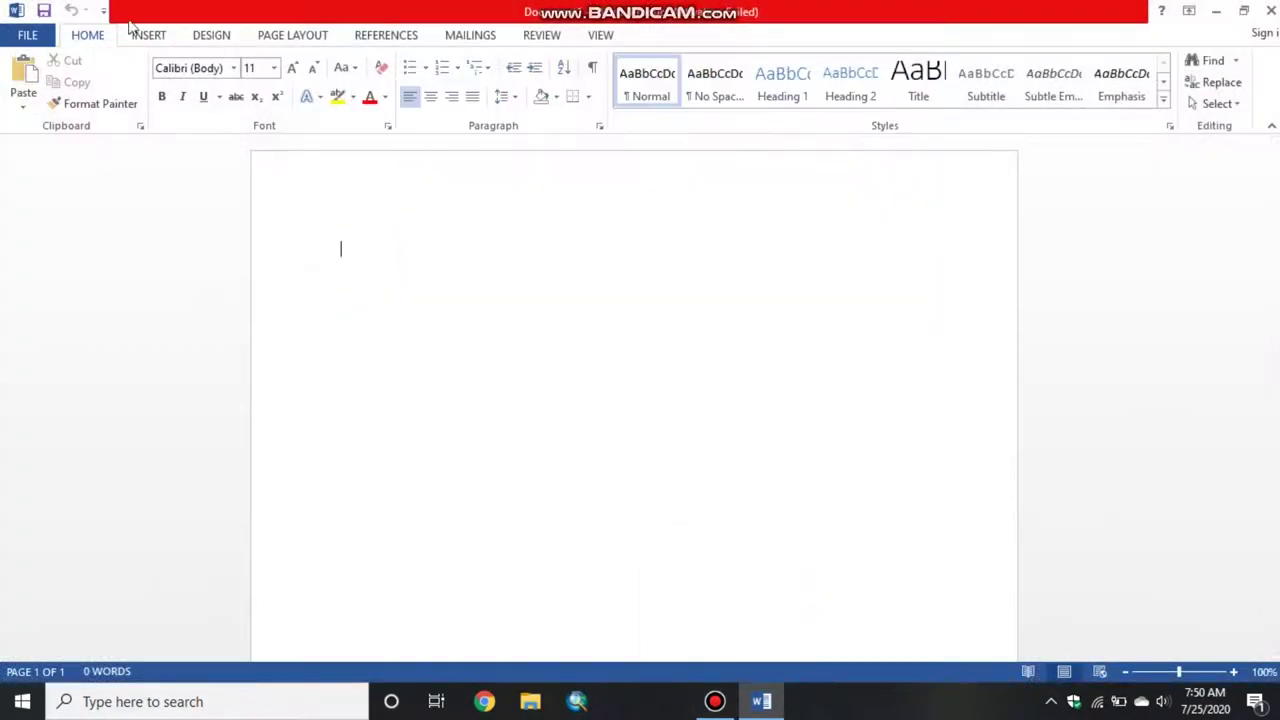
Draw a rectangle near the top left of the page and fill it white
click(141, 36)
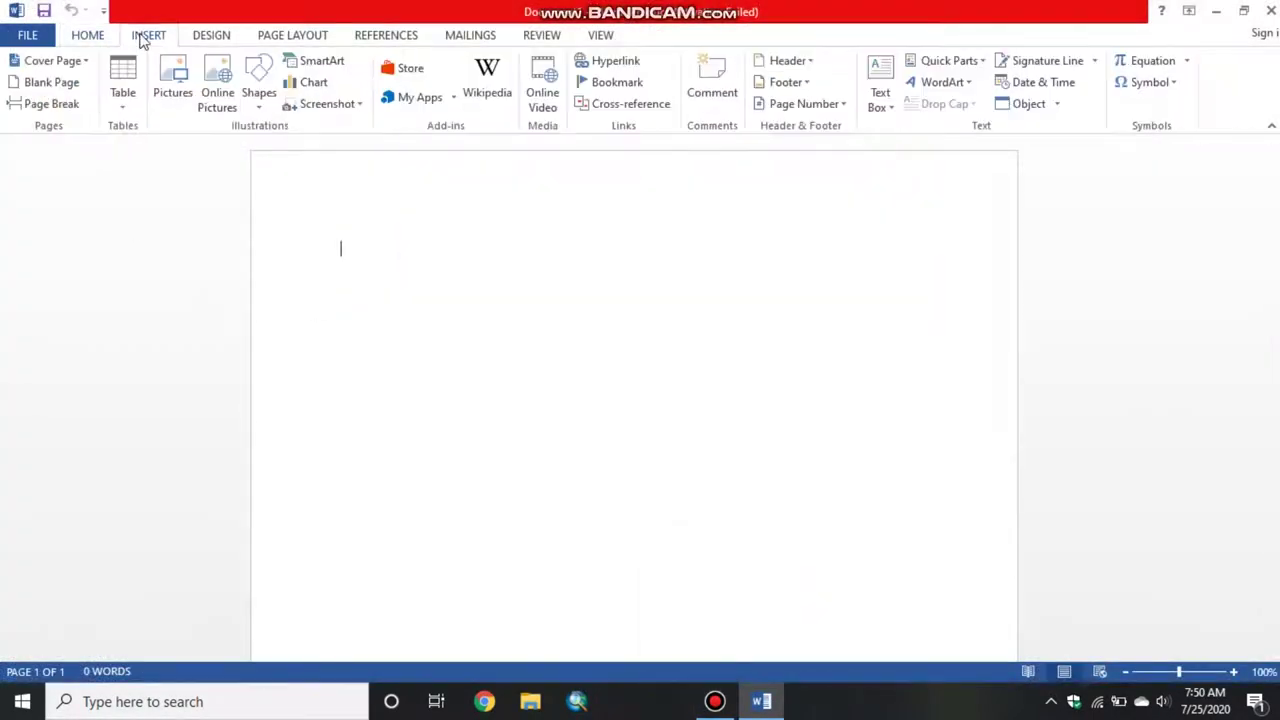
click(263, 105)
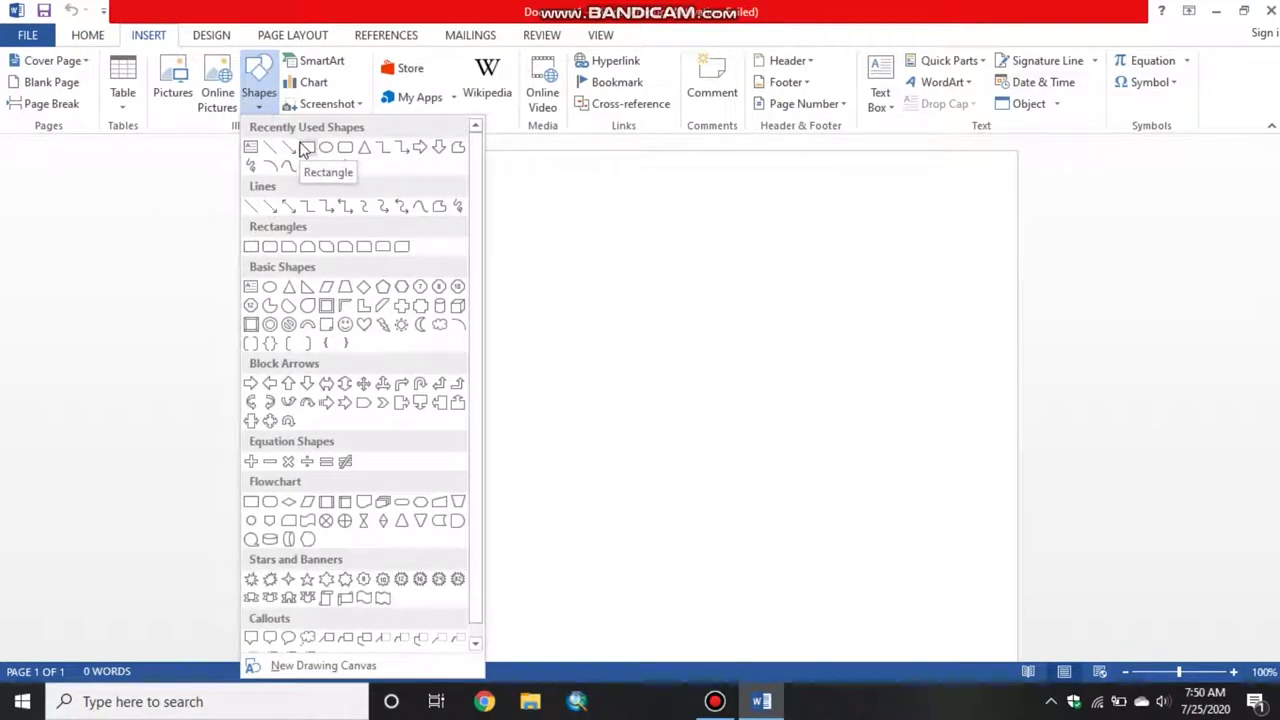
click(306, 148)
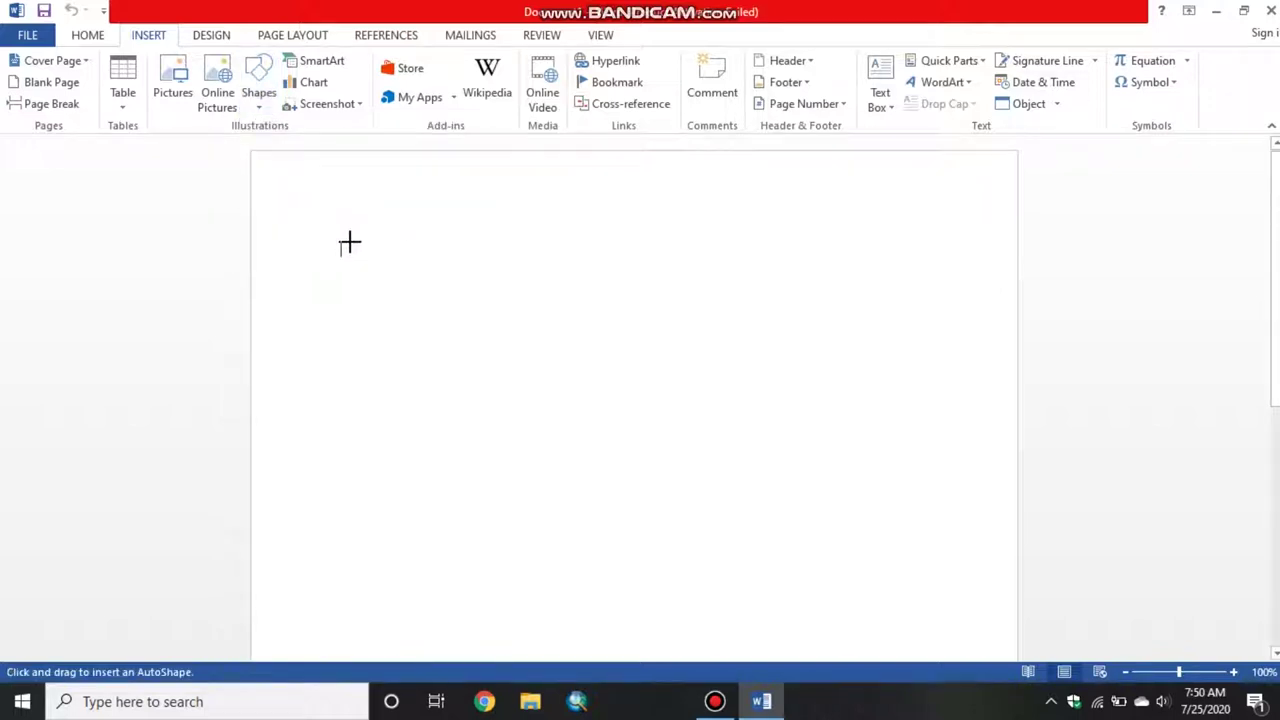
drag(350, 243, 483, 315)
right_click(415, 282)
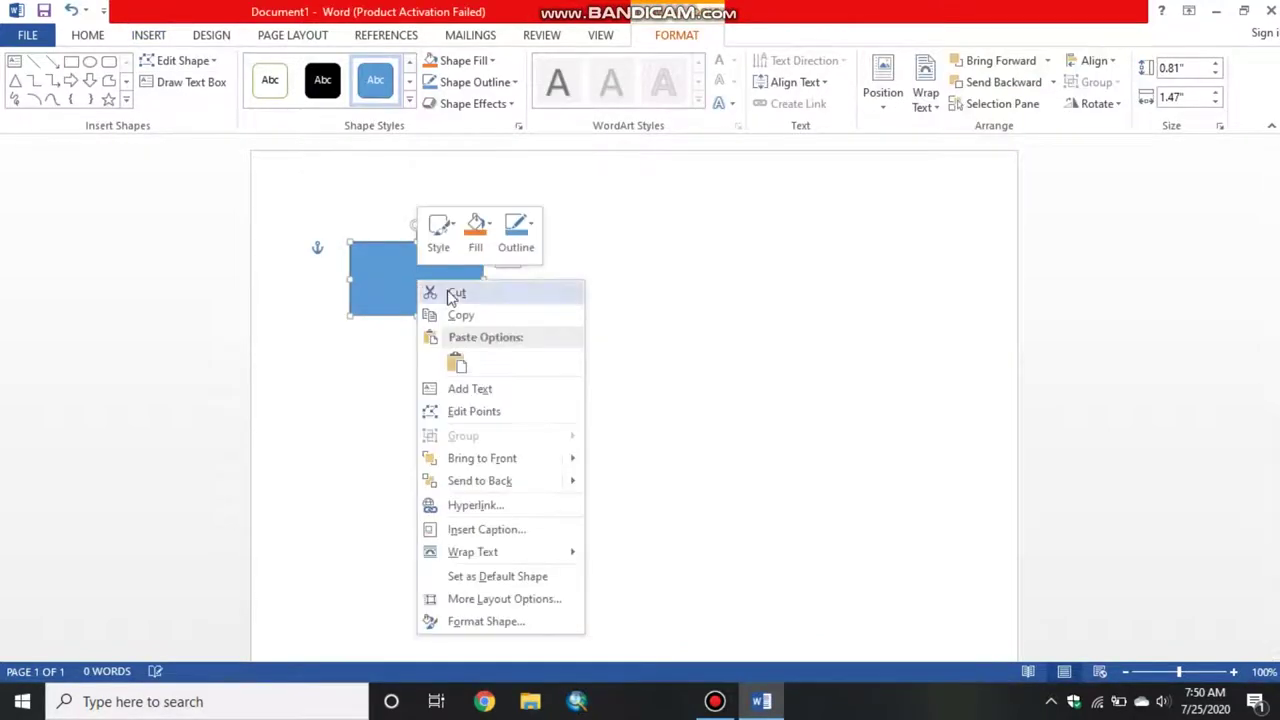
click(470, 248)
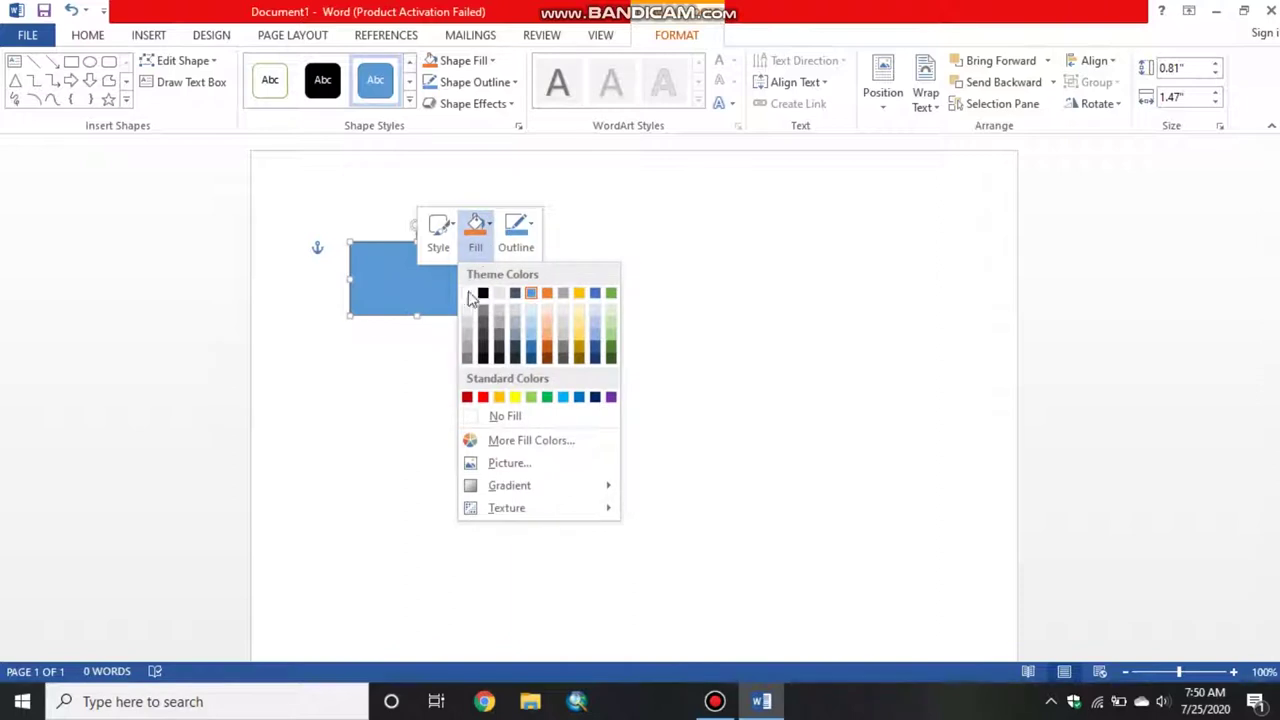
click(470, 293)
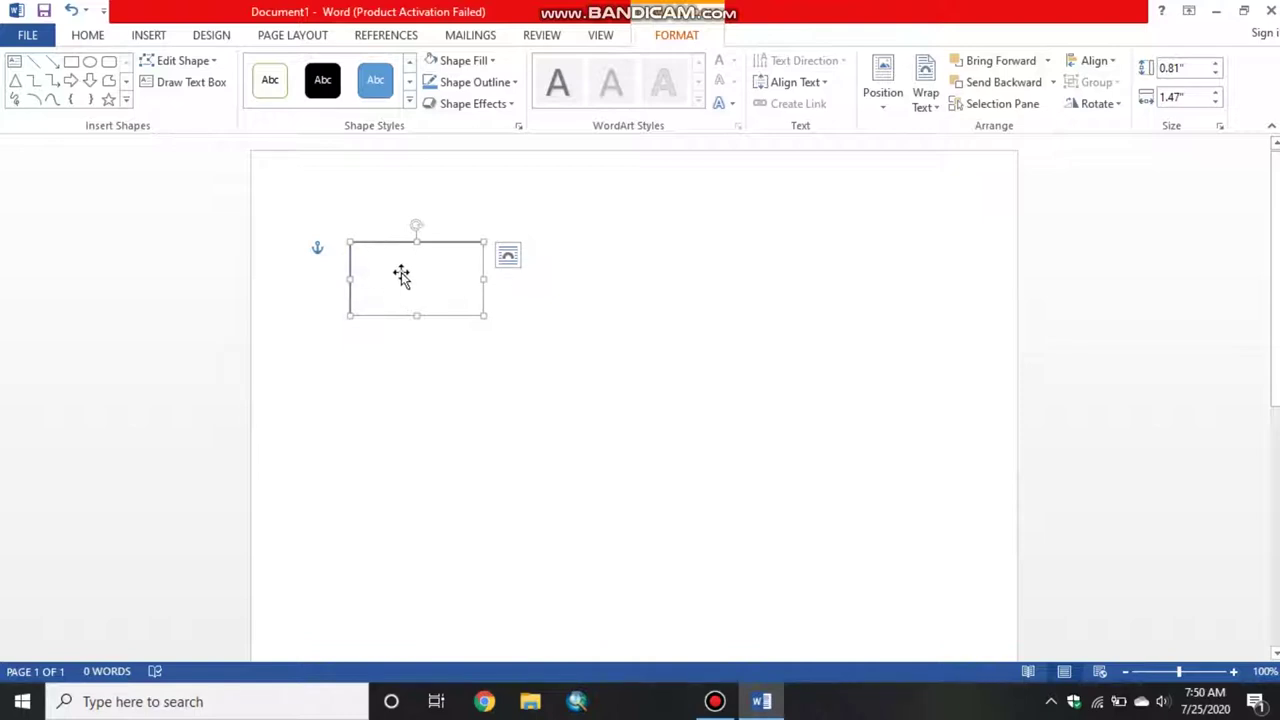
Move the rectangle lower on the page and ready it for text entry
drag(375, 269, 388, 315)
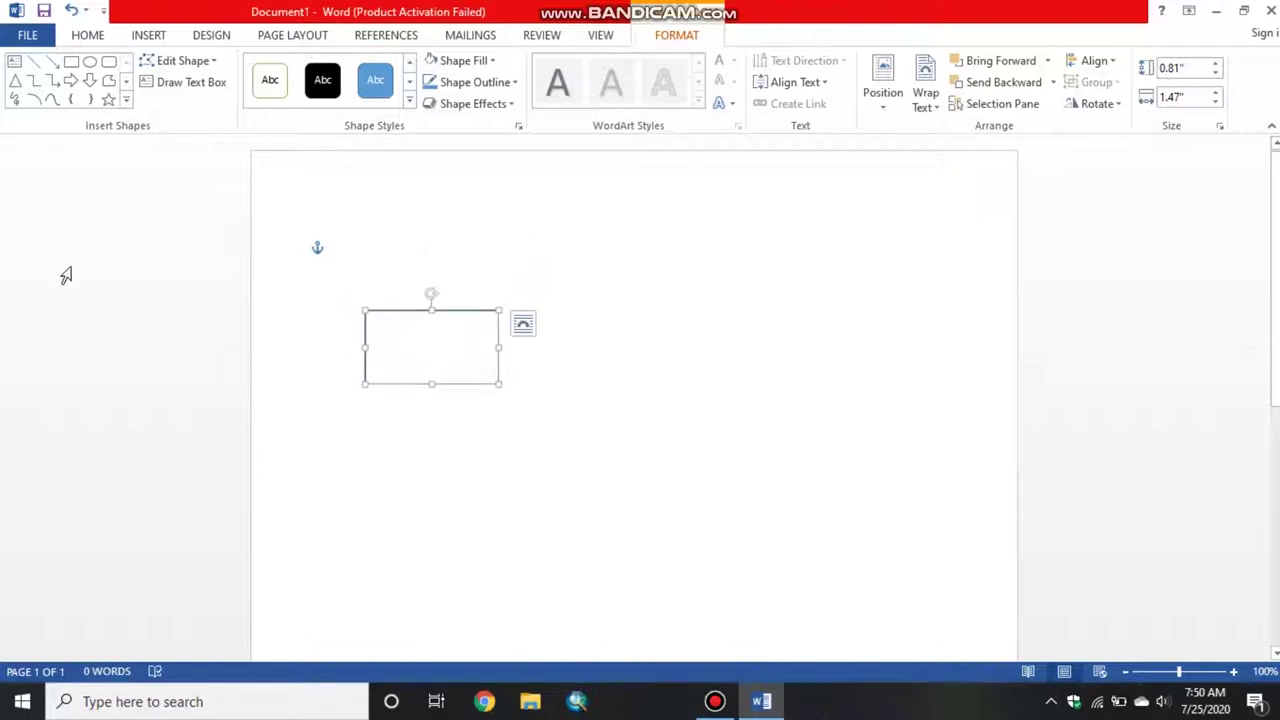
right_click(212, 317)
click(404, 337)
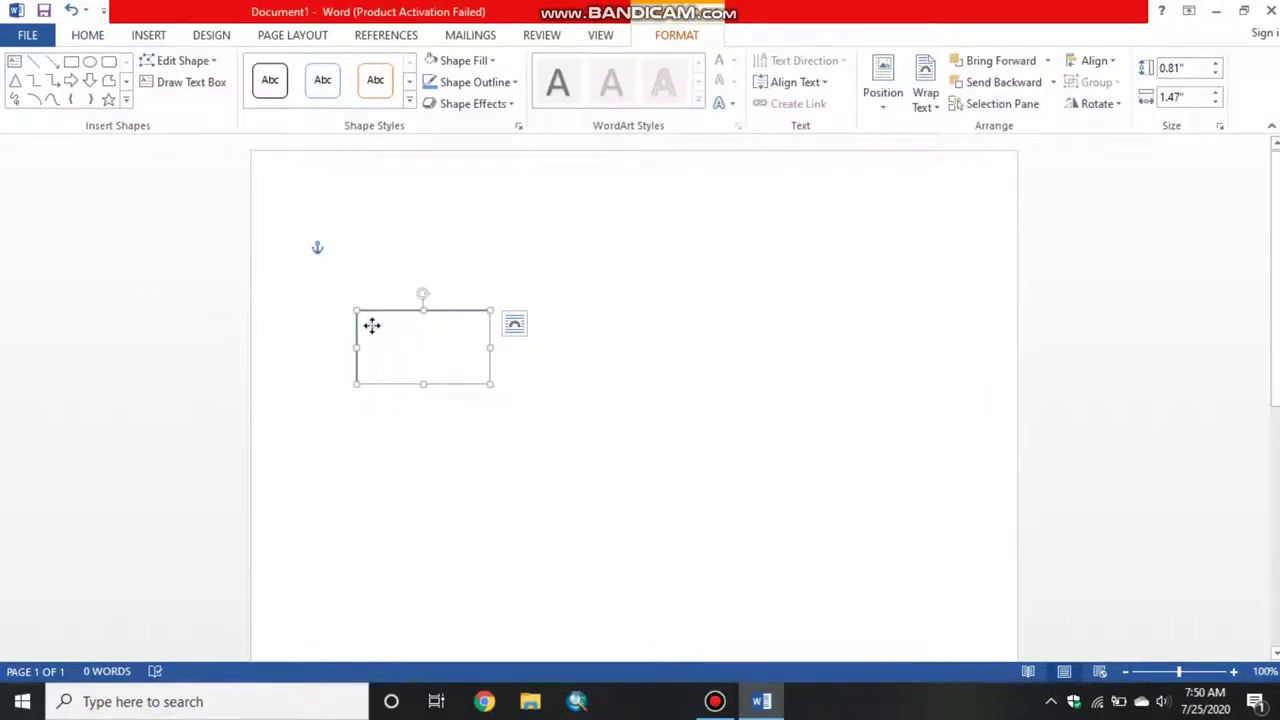
right_click(381, 333)
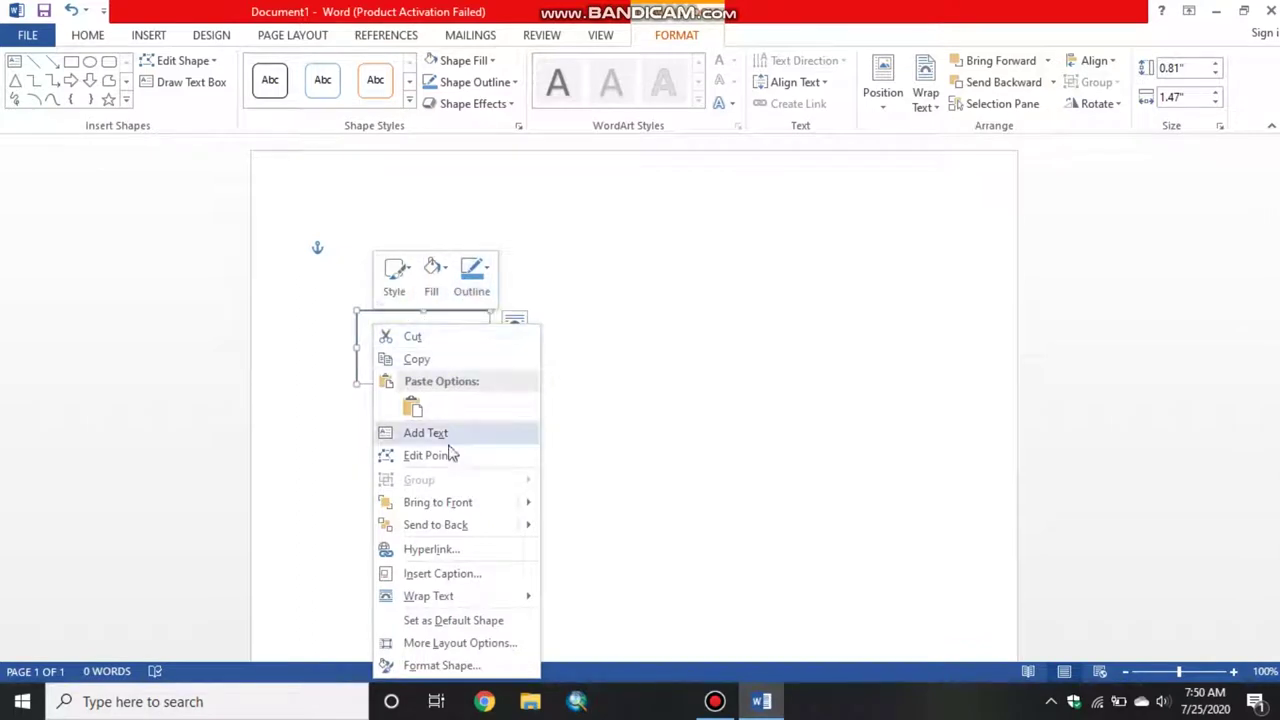
click(369, 337)
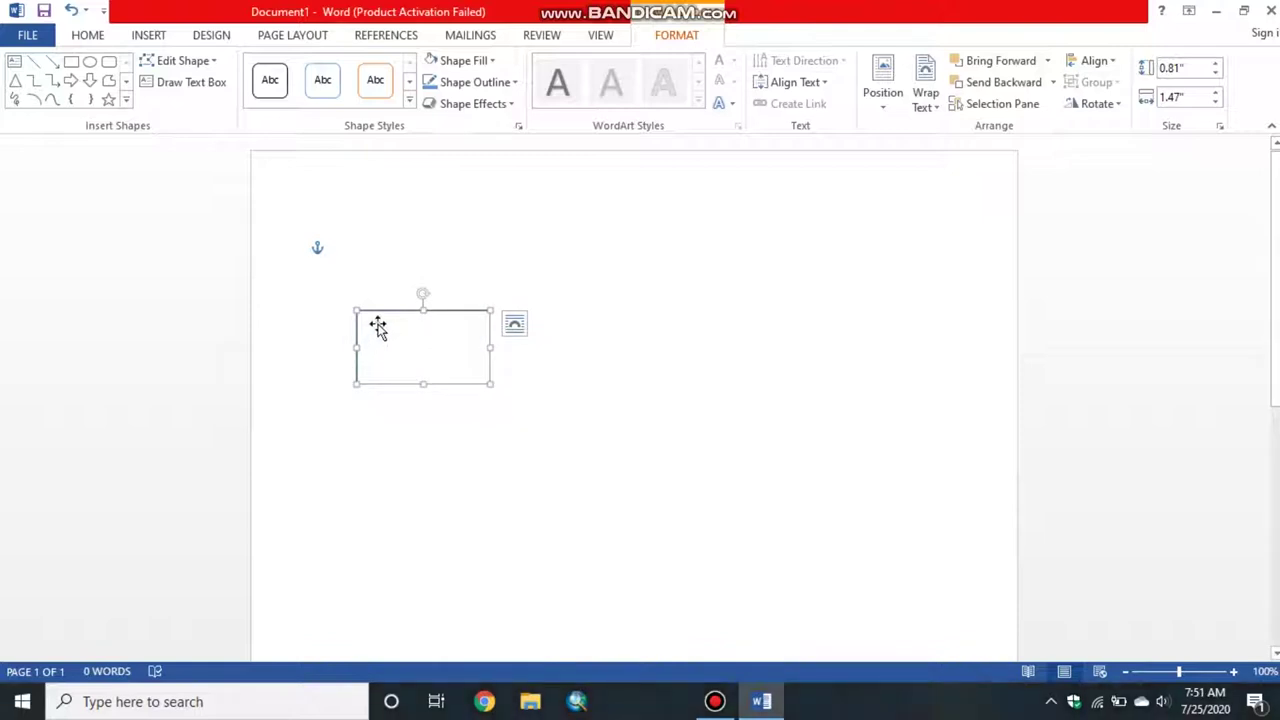
click(431, 337)
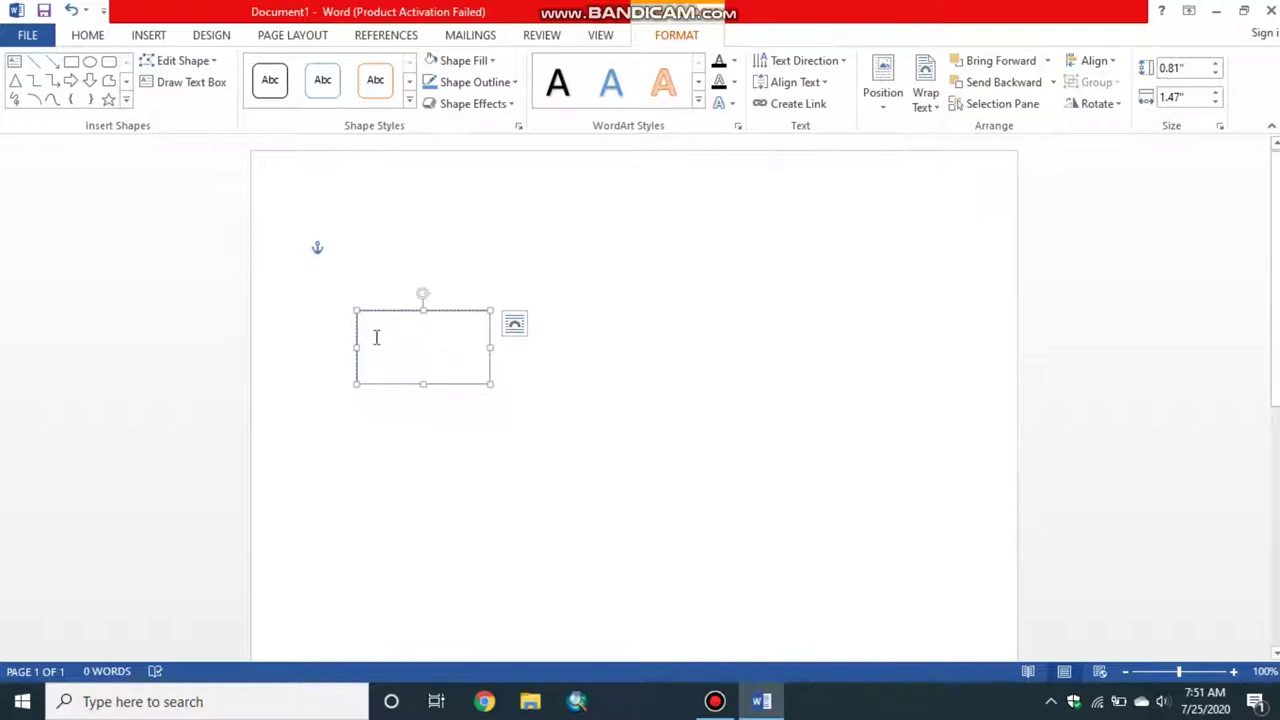
Apply the plain outlined Shape Style to the rectangle and label it 'Student'
click(285, 93)
text(St)
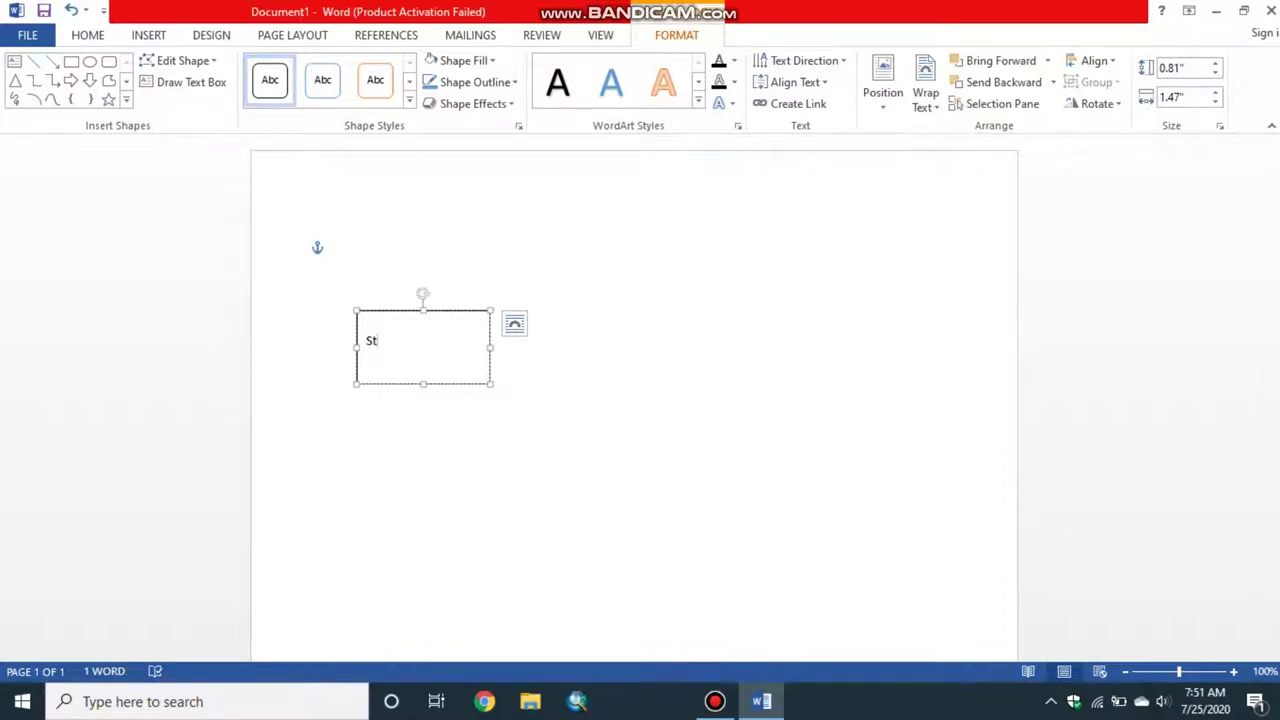
text(udent)
click(521, 358)
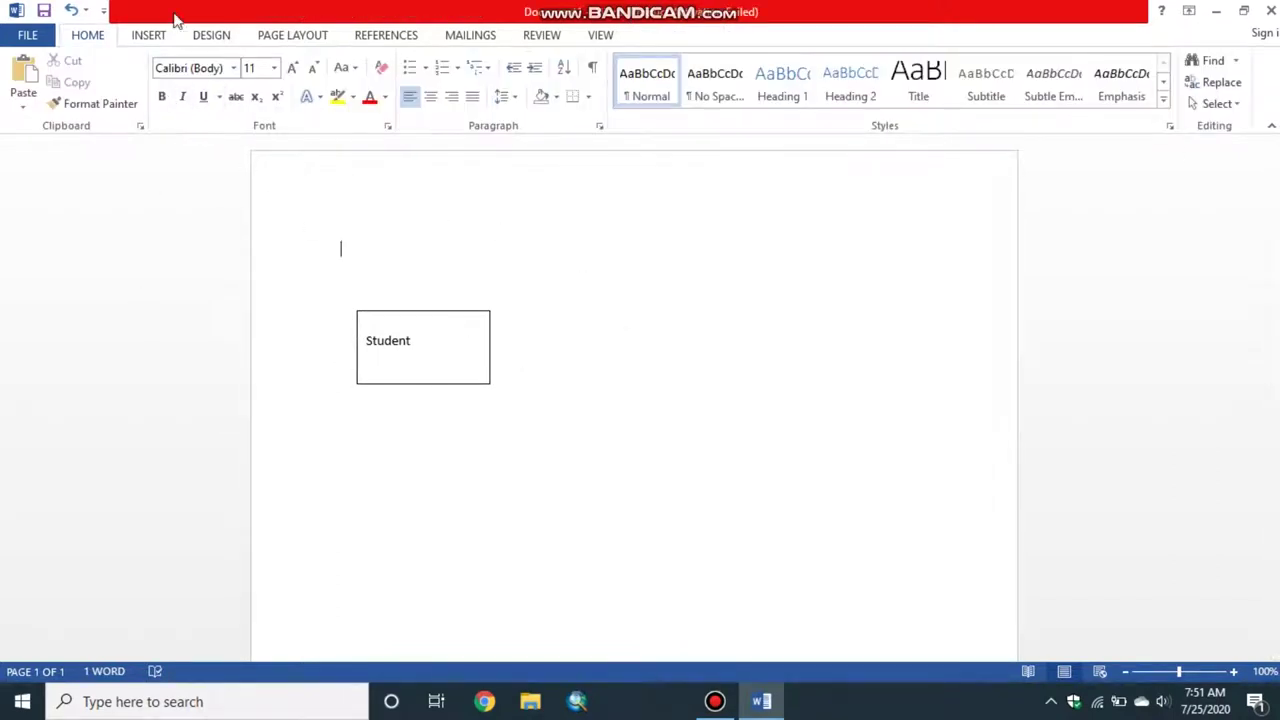
Draw a white outlined rectangle on the right, level with Student, labelled 'courses'
click(148, 35)
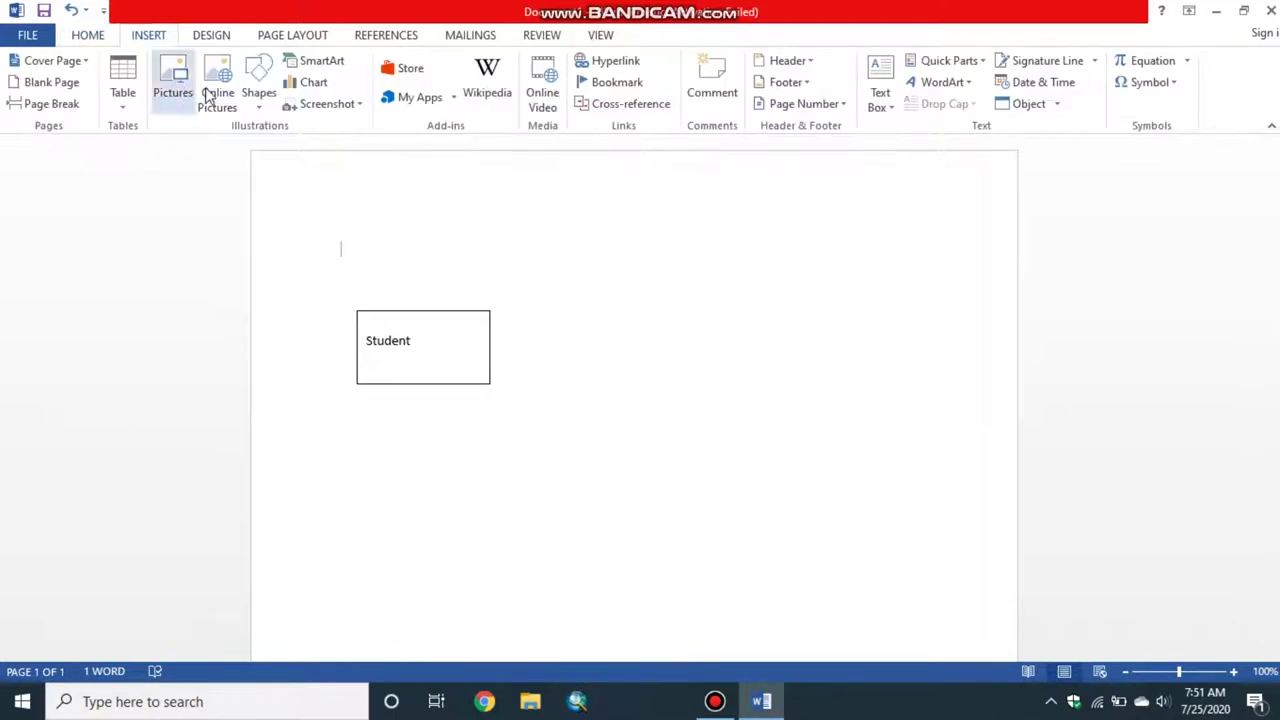
click(258, 85)
click(307, 148)
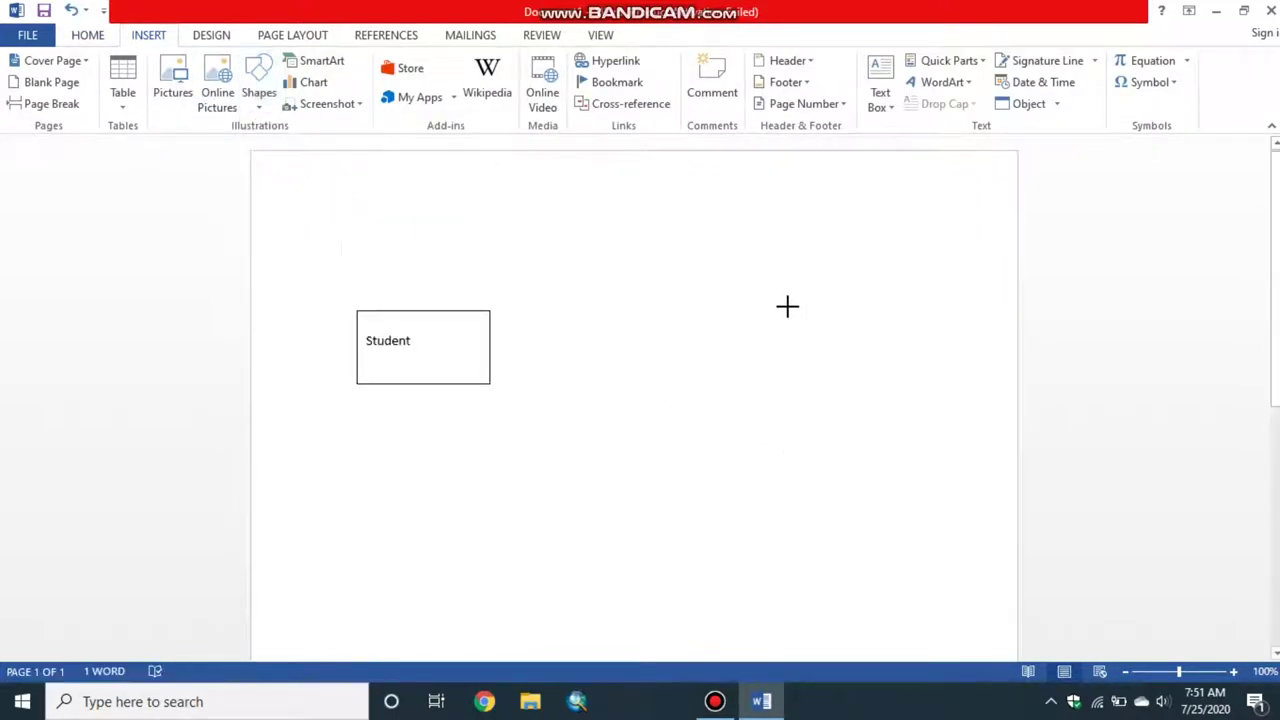
drag(788, 306, 934, 384)
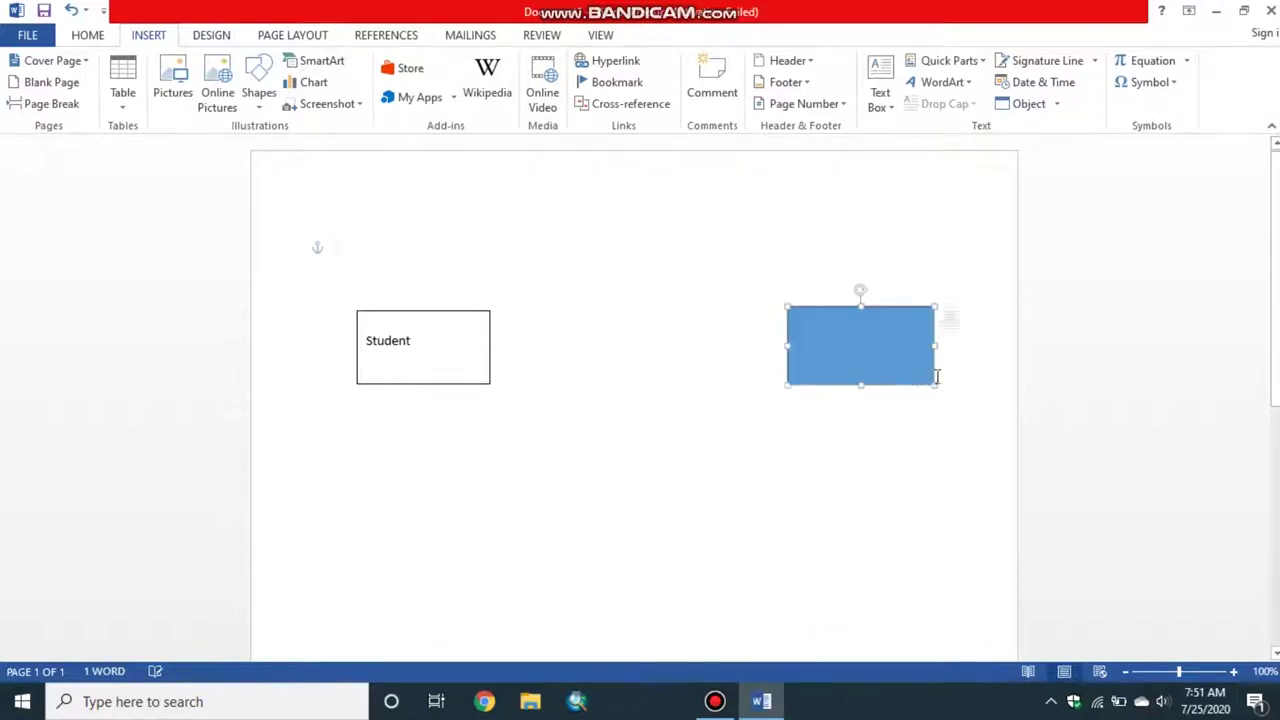
right_click(886, 347)
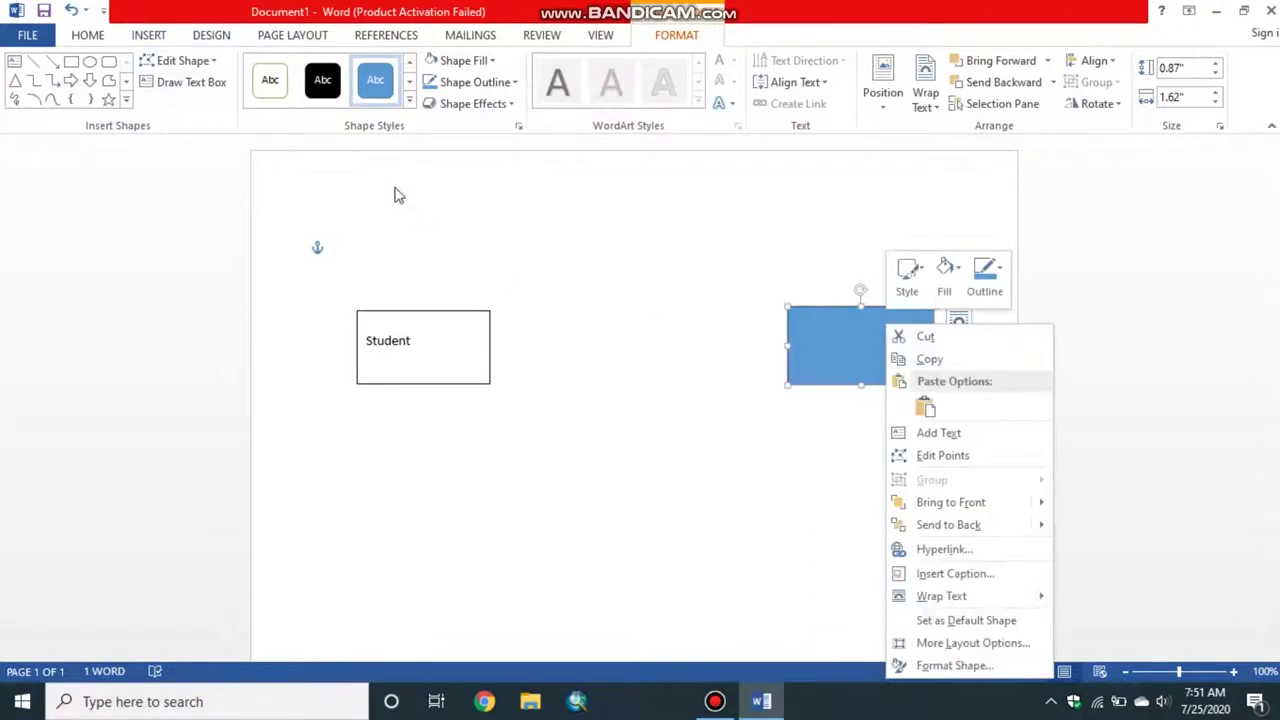
click(278, 86)
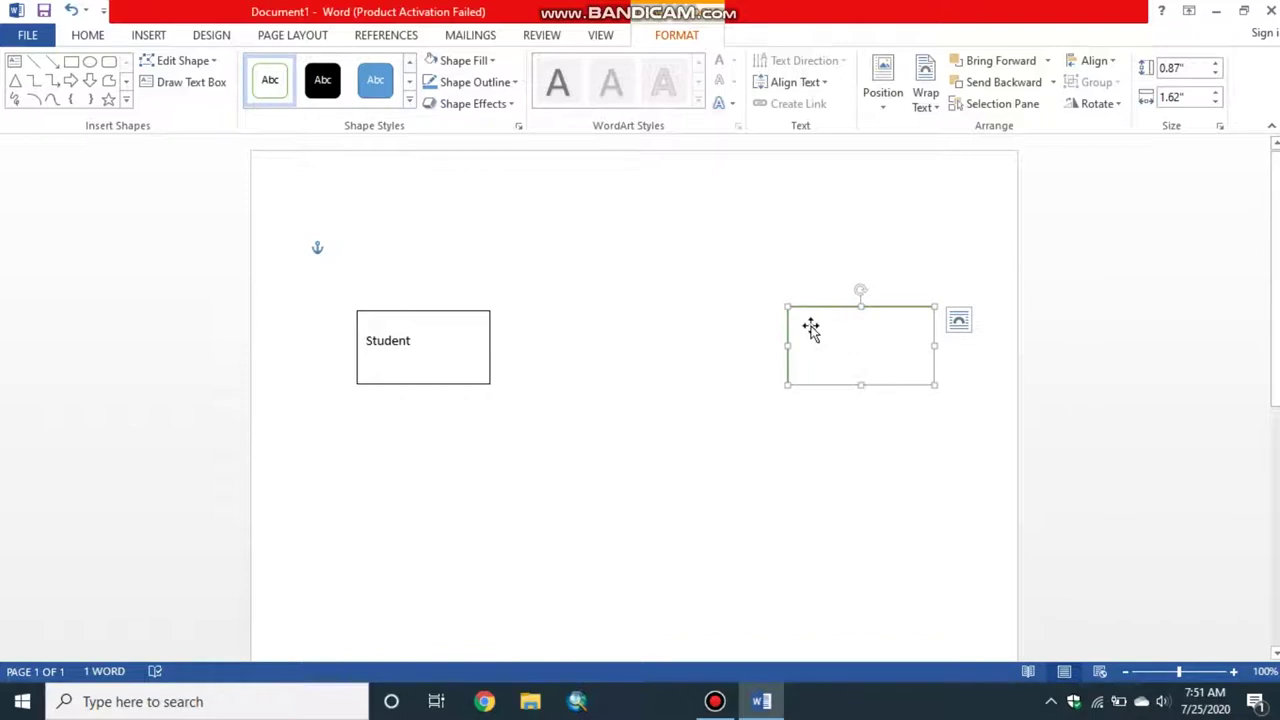
text(d)
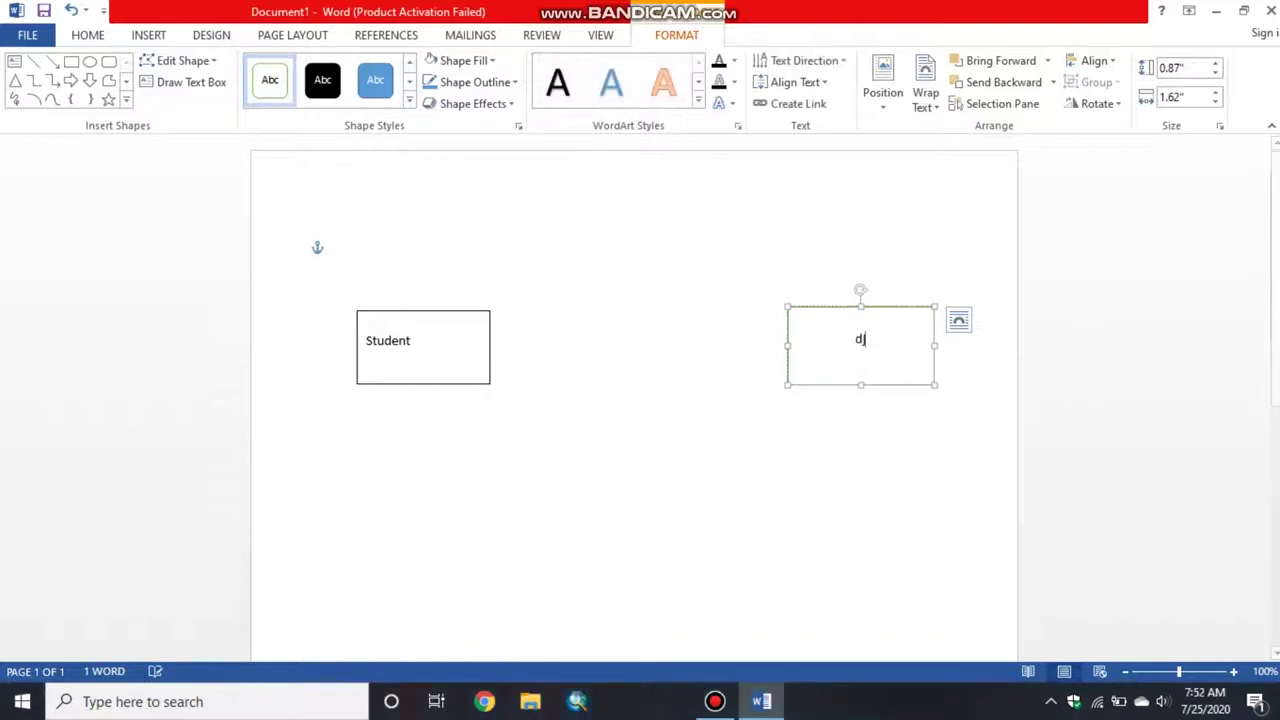
text(j)
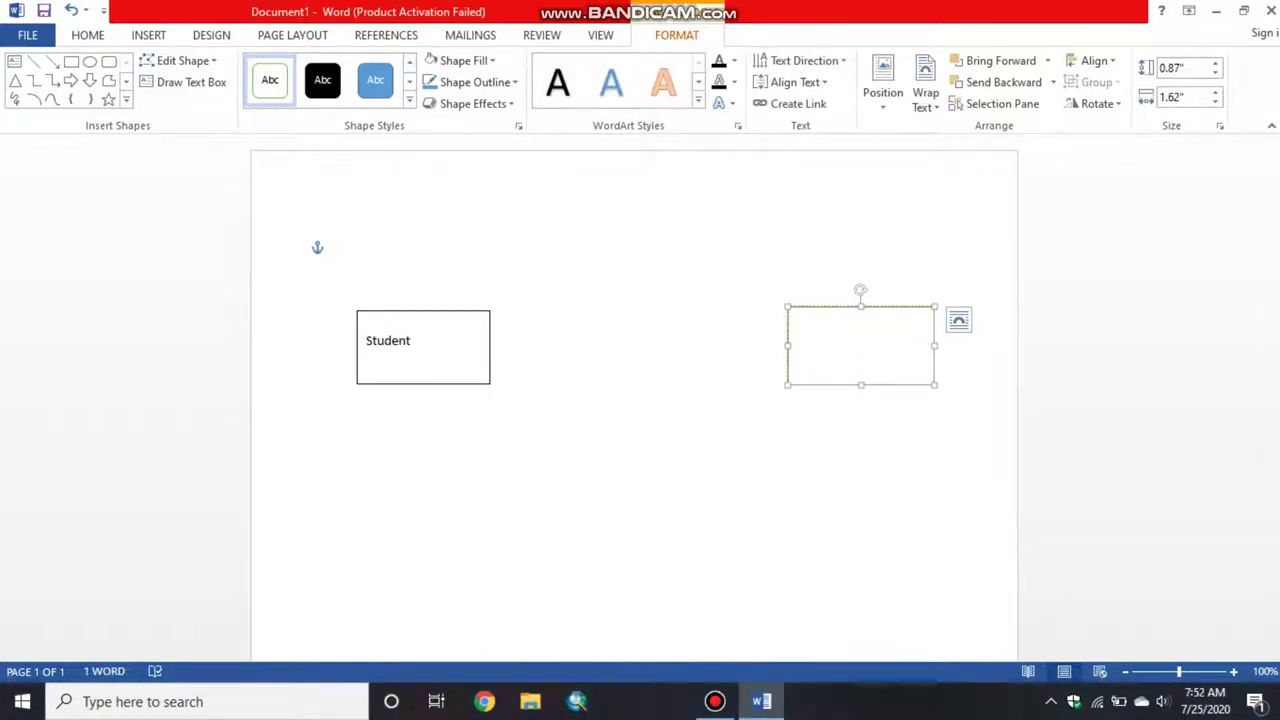
text(cour)
text(ses)
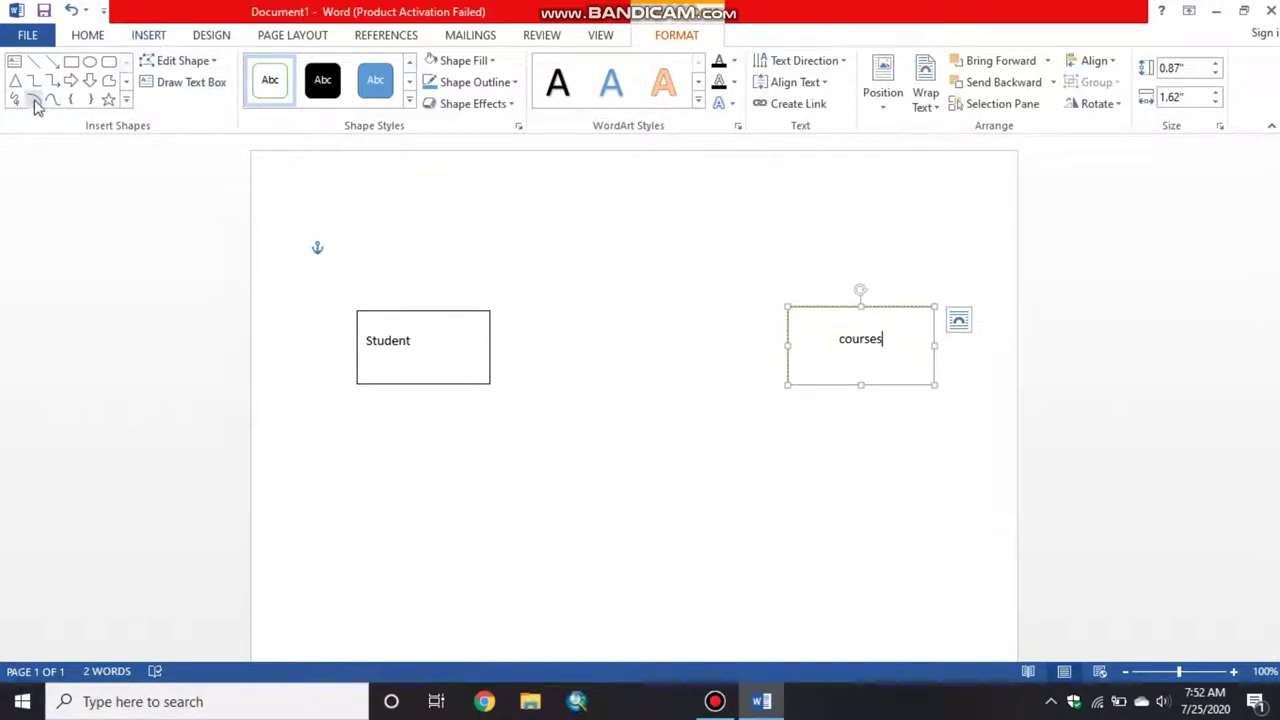
click(155, 38)
click(260, 100)
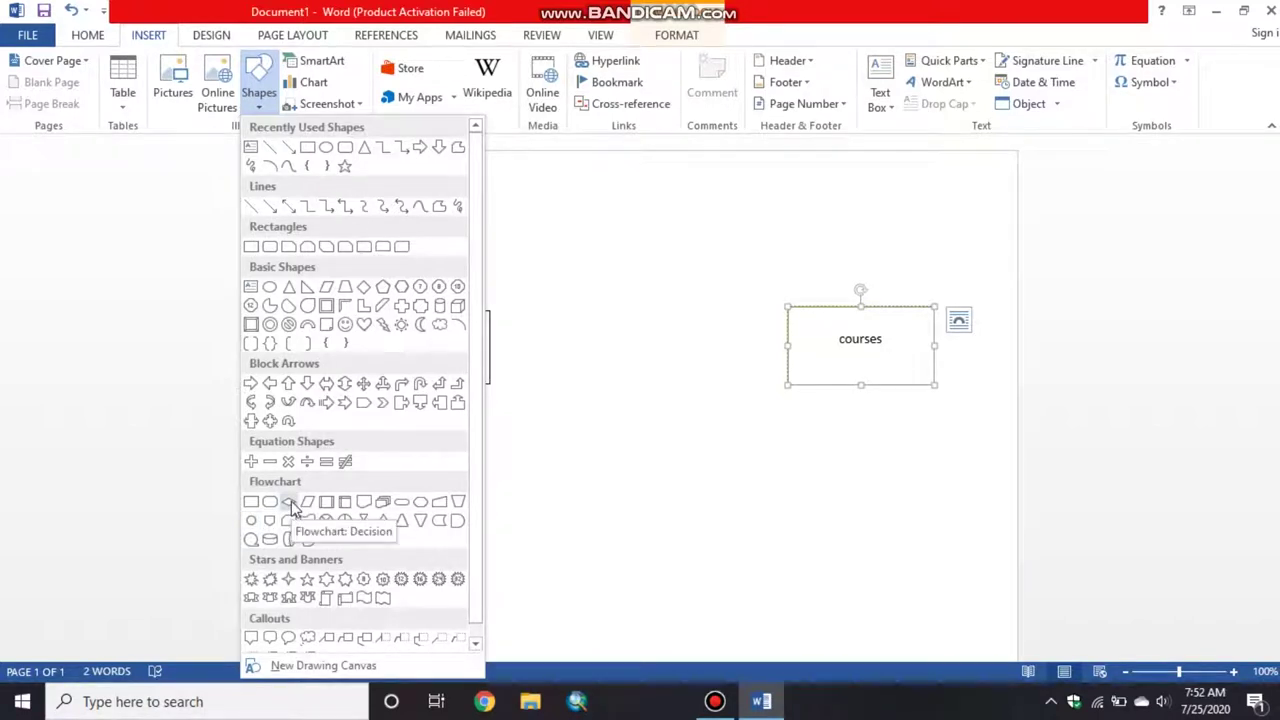
Draw a white outlined diamond between Student and courses labelled 'study', enlarged to 0.77" by 1.12"
click(366, 288)
drag(620, 320, 652, 352)
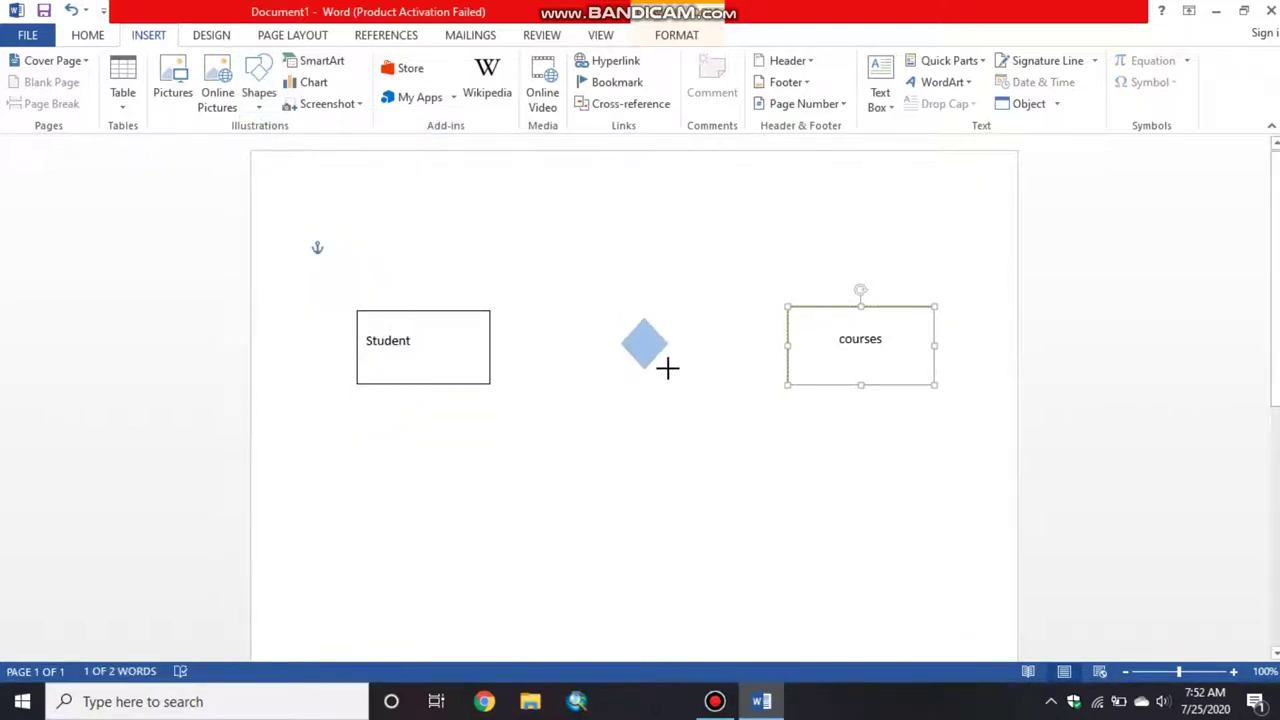
drag(652, 352, 672, 370)
click(266, 84)
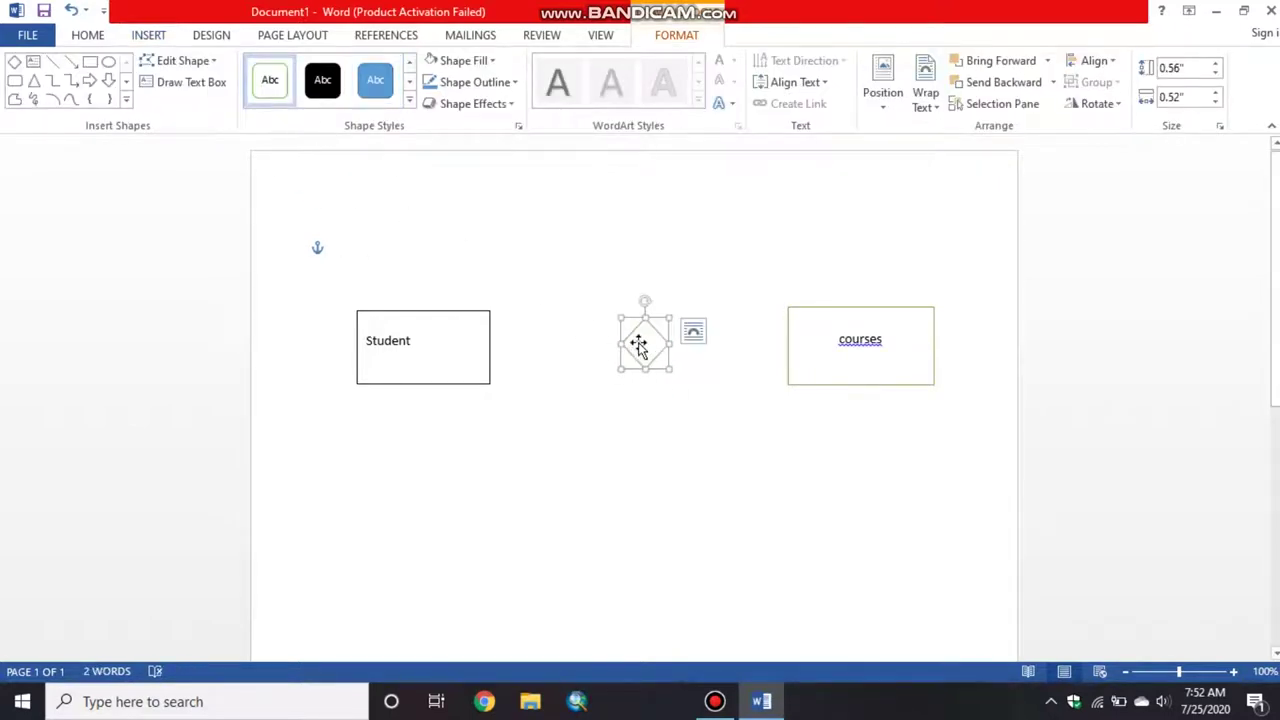
text(st)
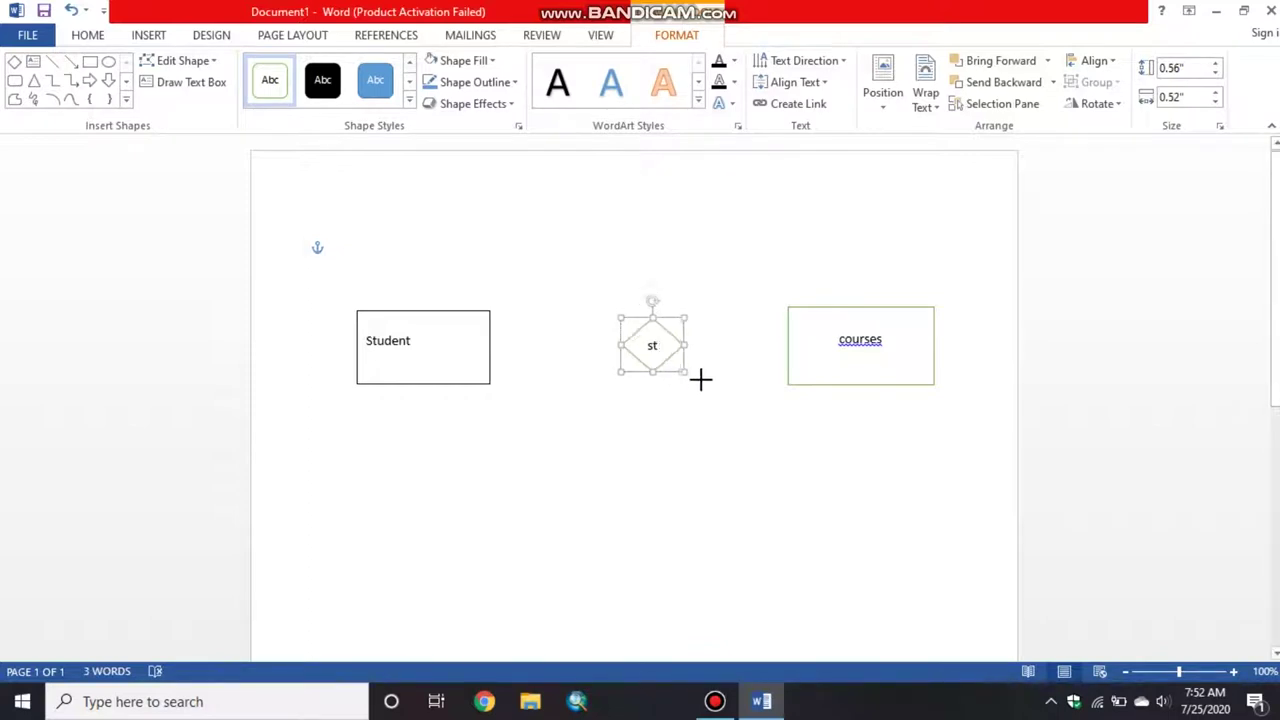
drag(670, 369, 725, 387)
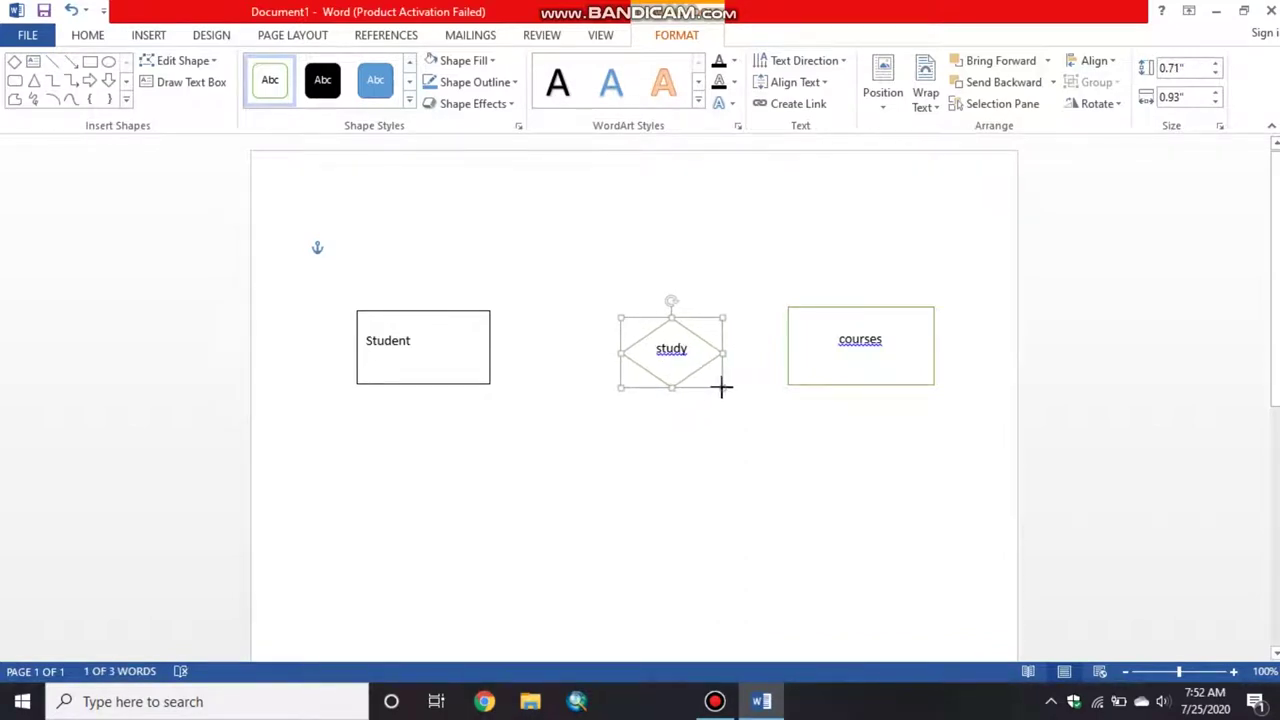
drag(724, 390, 722, 388)
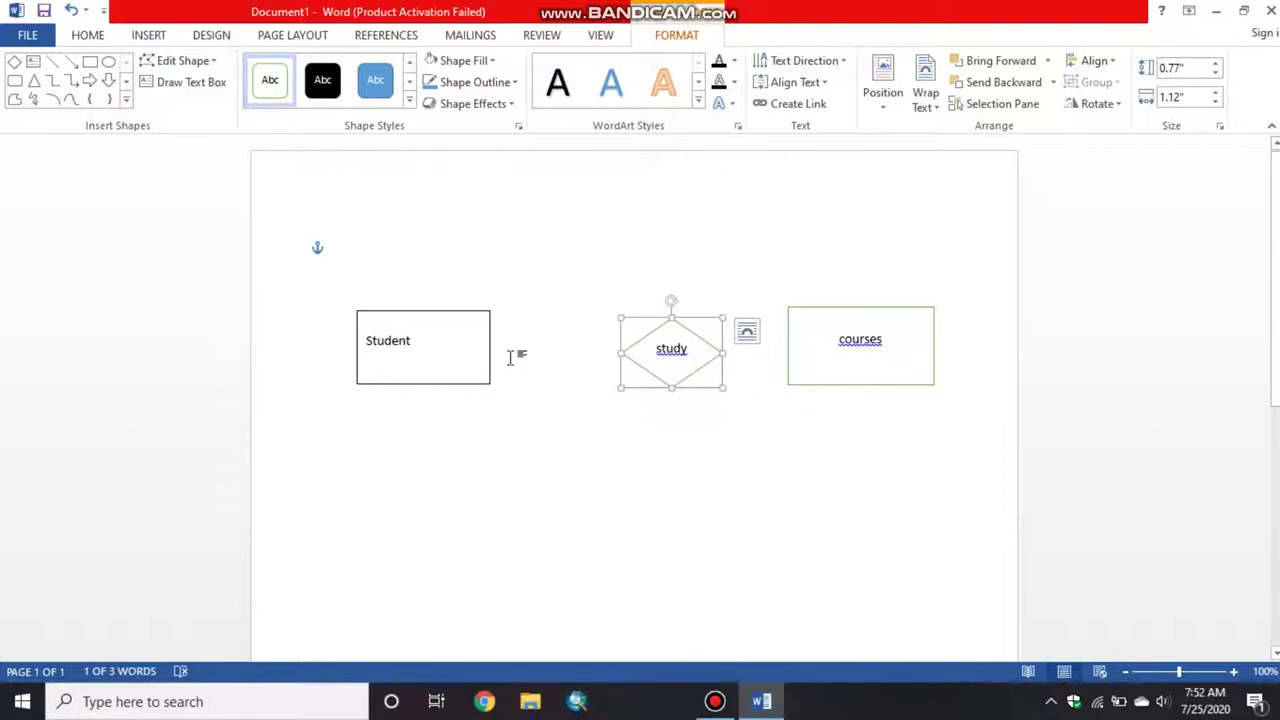
Draw straight lines from Student to the study diamond and from the diamond to courses
click(52, 62)
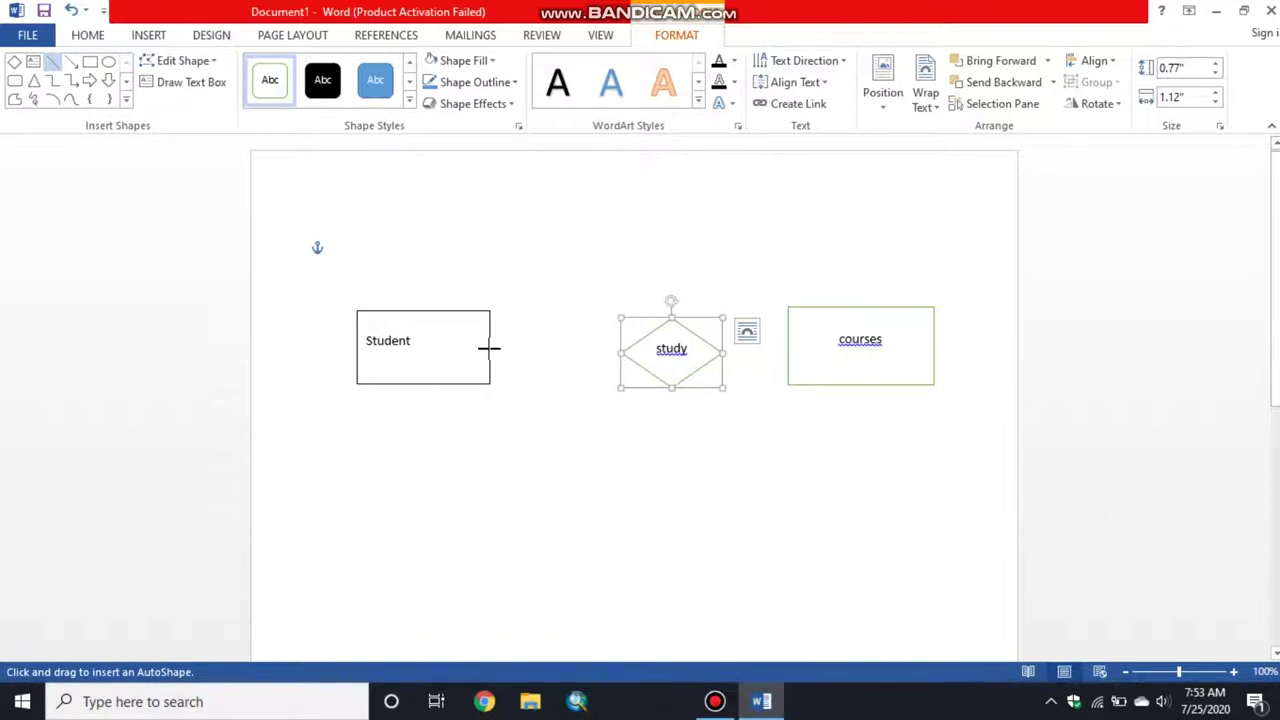
mouse_move(490, 349)
mouse_down()
mouse_move(580, 435)
mouse_move(620, 352)
mouse_up()
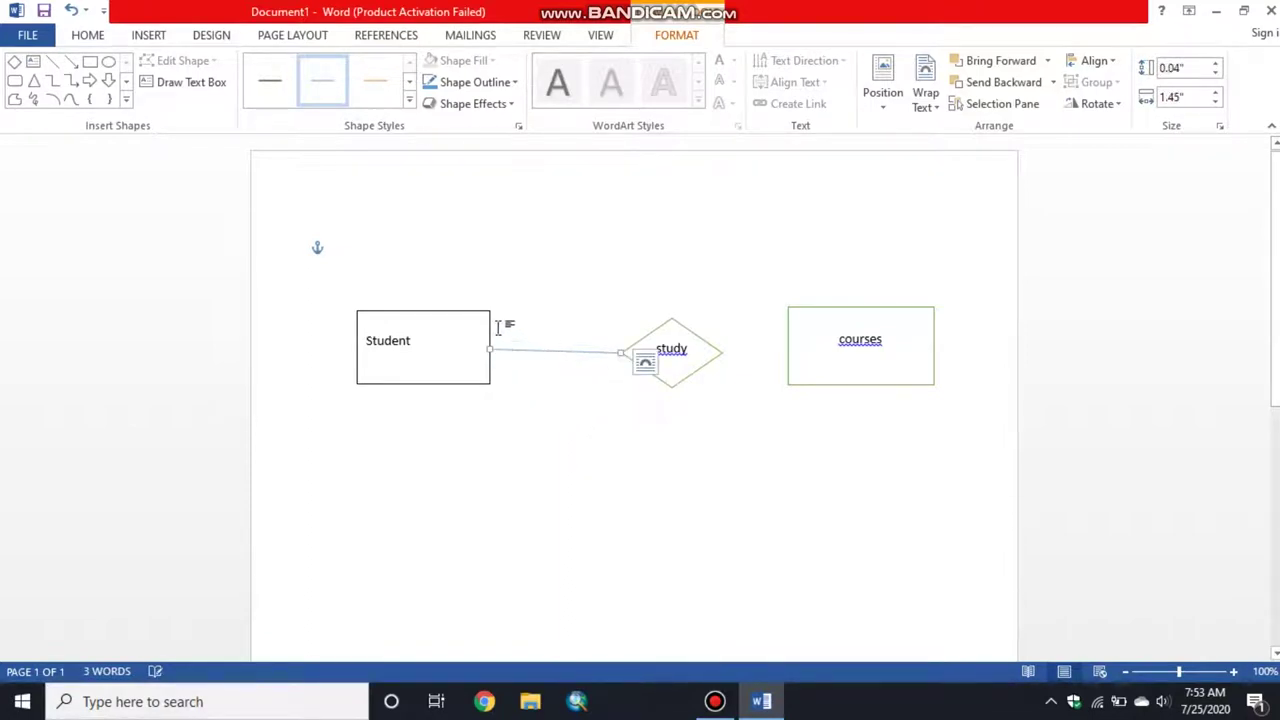
click(52, 61)
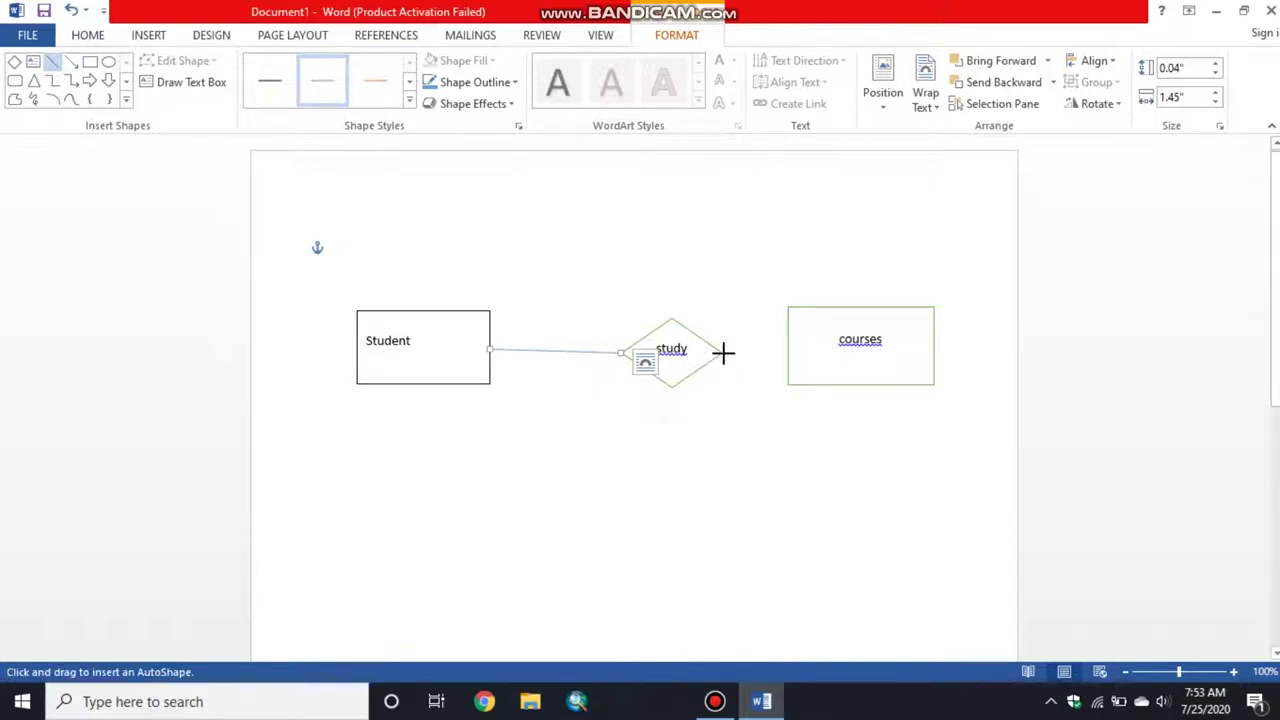
mouse_move(723, 352)
mouse_down()
mouse_move(812, 440)
mouse_move(790, 350)
mouse_up()
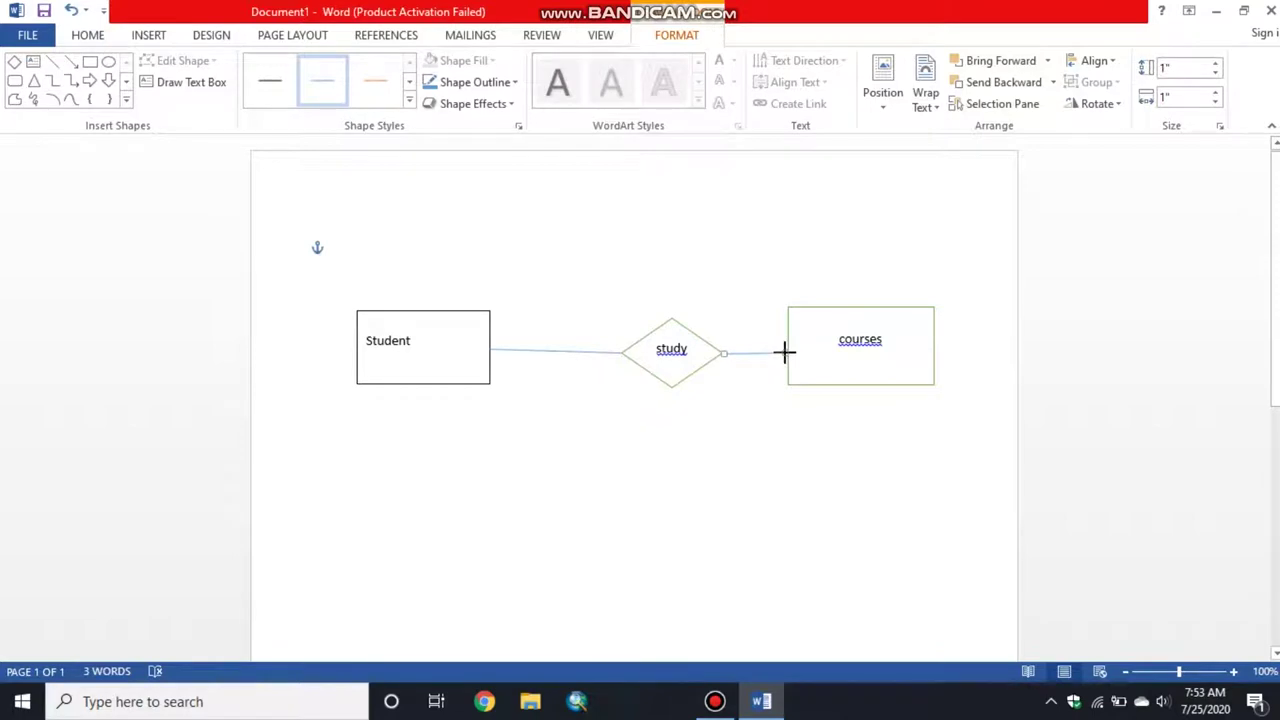
drag(785, 350, 786, 351)
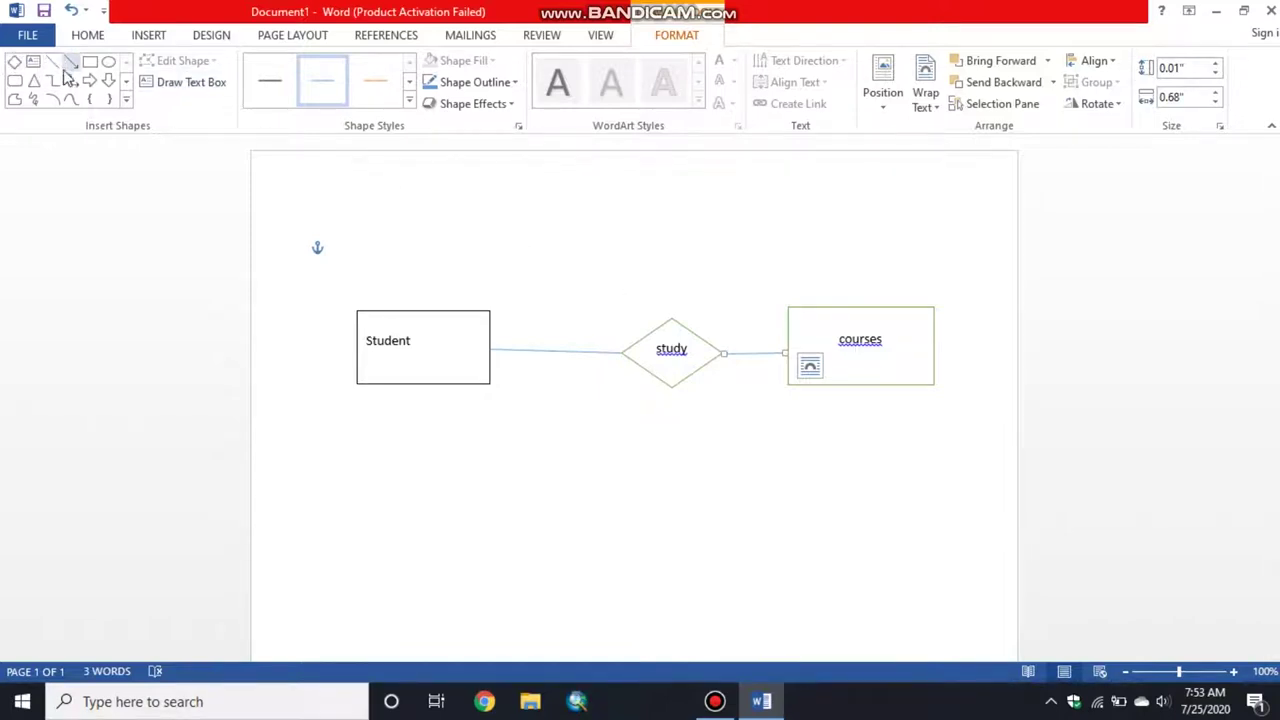
Draw ovals above and below courses and connect the upper oval to courses with a line
click(108, 62)
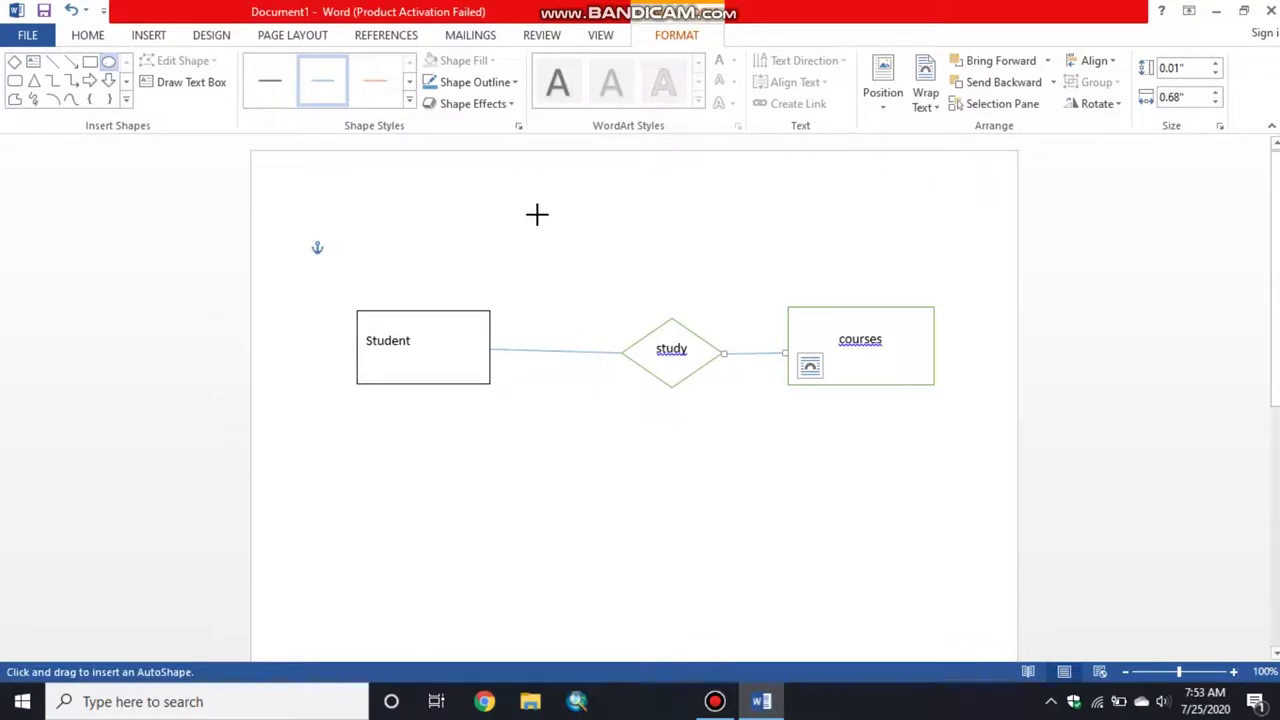
drag(838, 212, 889, 240)
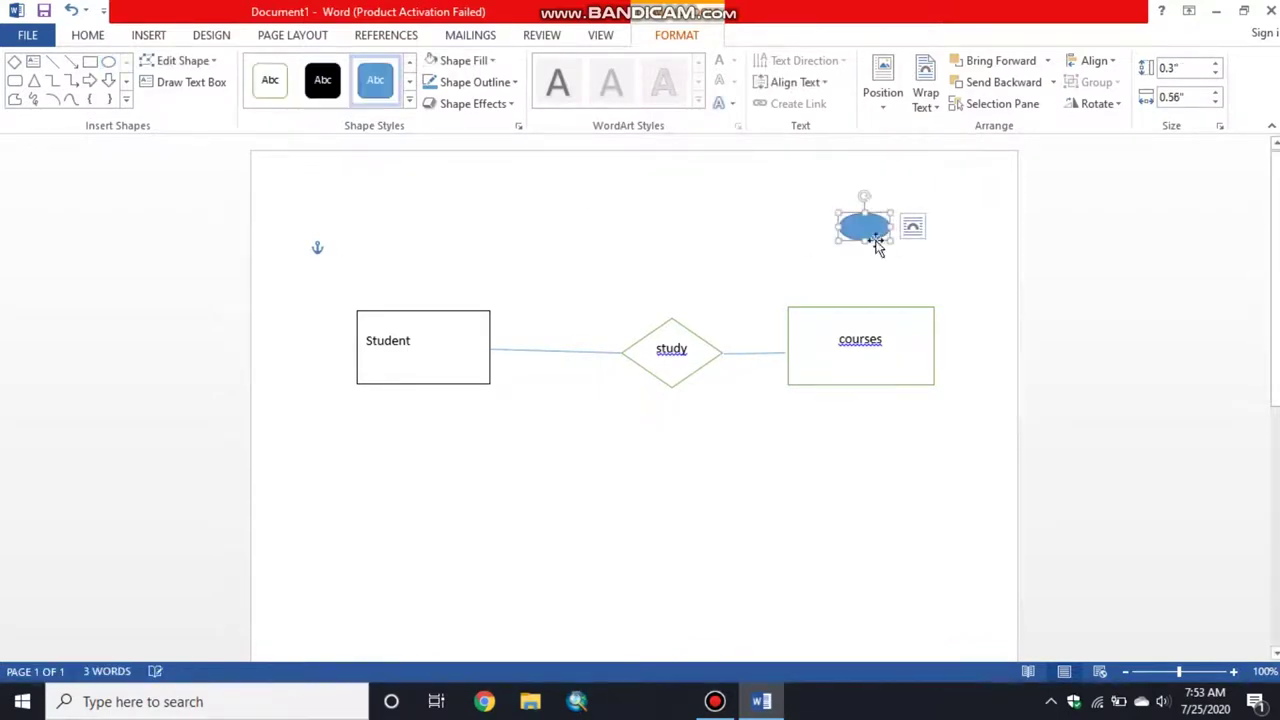
click(108, 62)
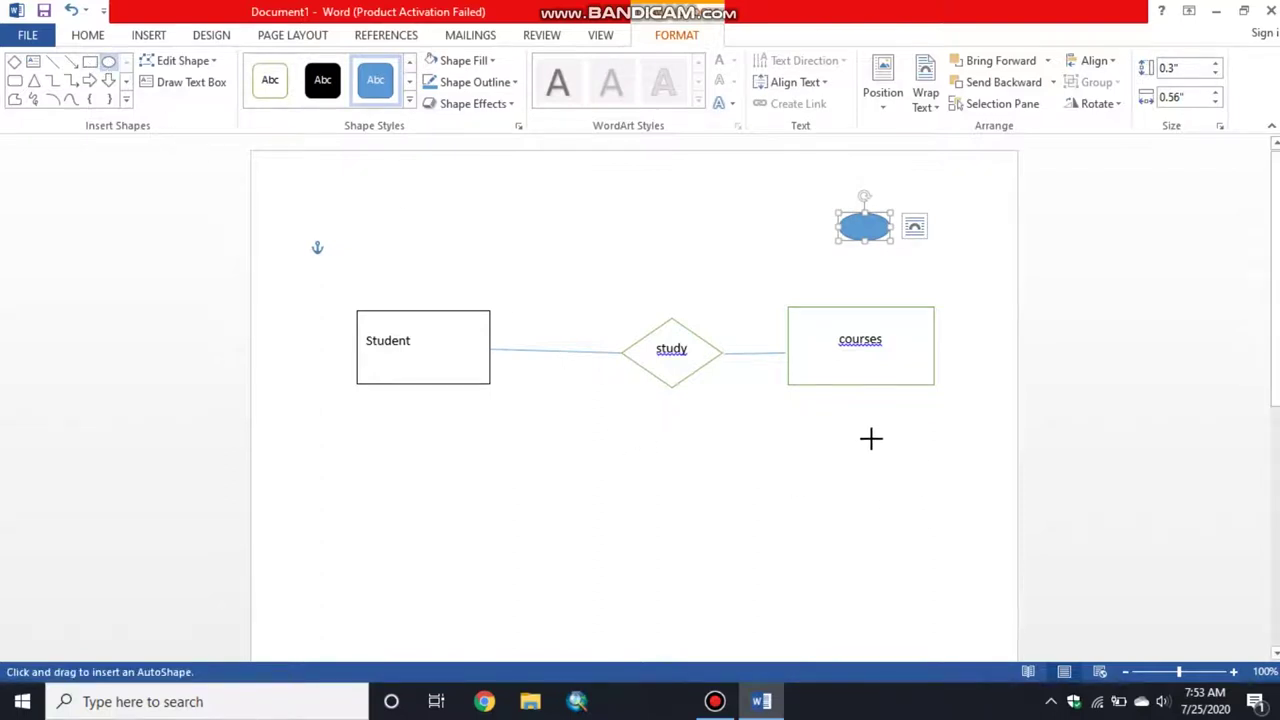
drag(874, 440, 937, 482)
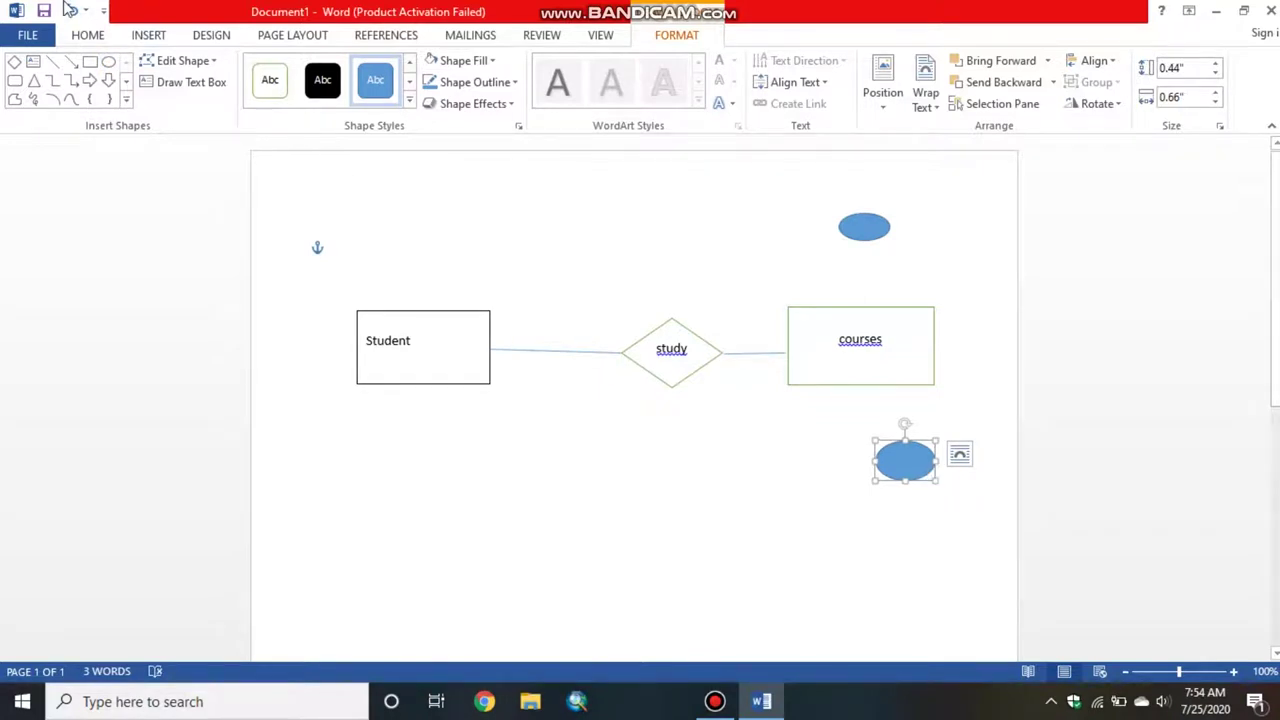
click(52, 61)
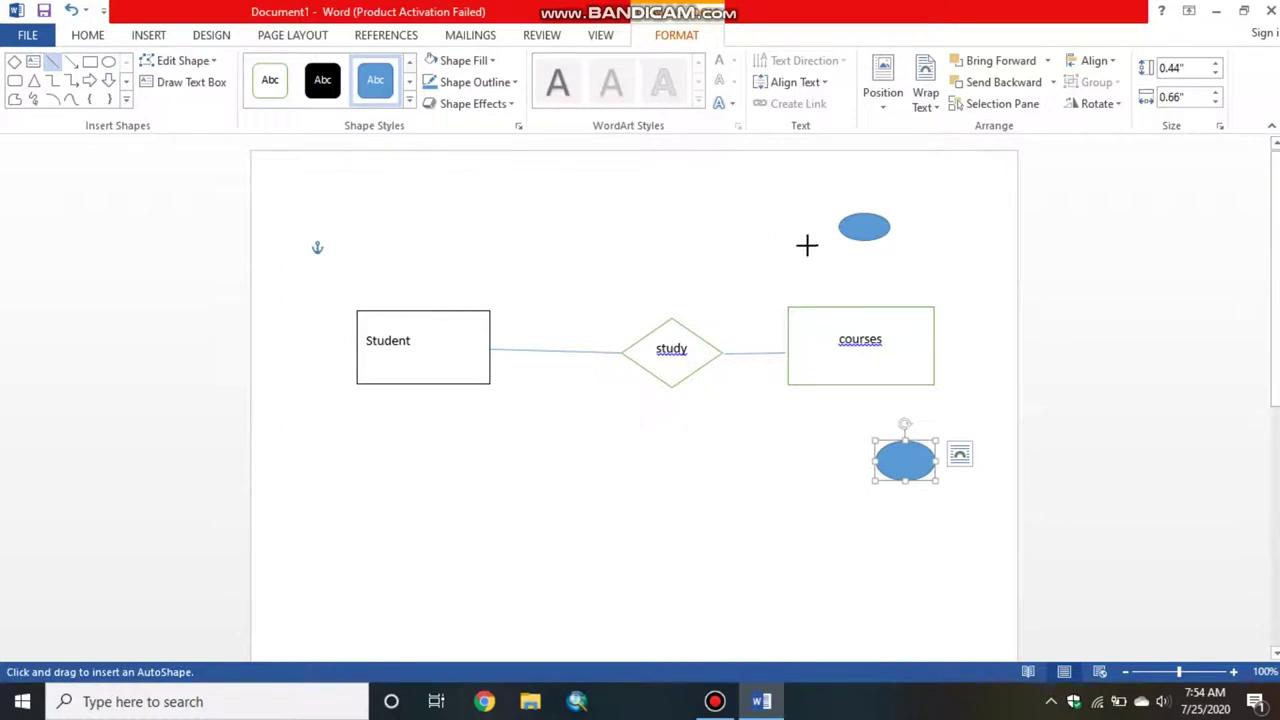
drag(857, 241, 836, 302)
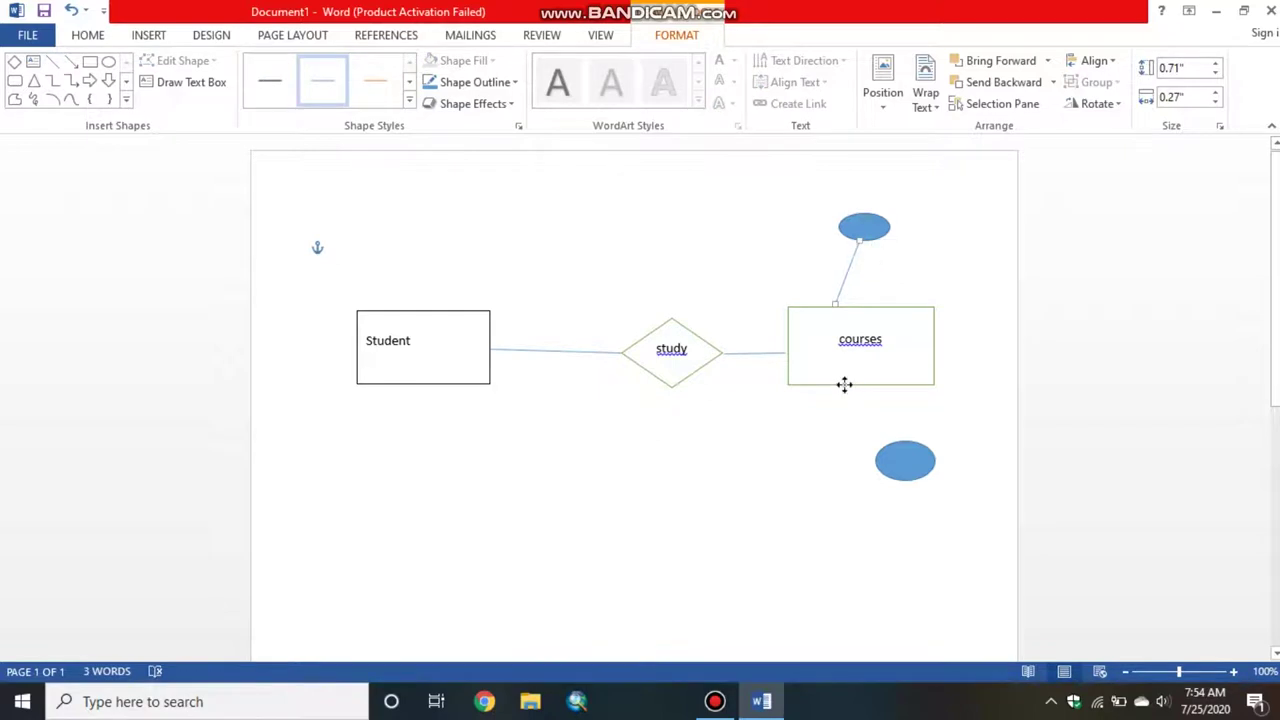
mouse_move(845, 384)
mouse_down()
mouse_move(861, 400)
mouse_move(847, 381)
mouse_up()
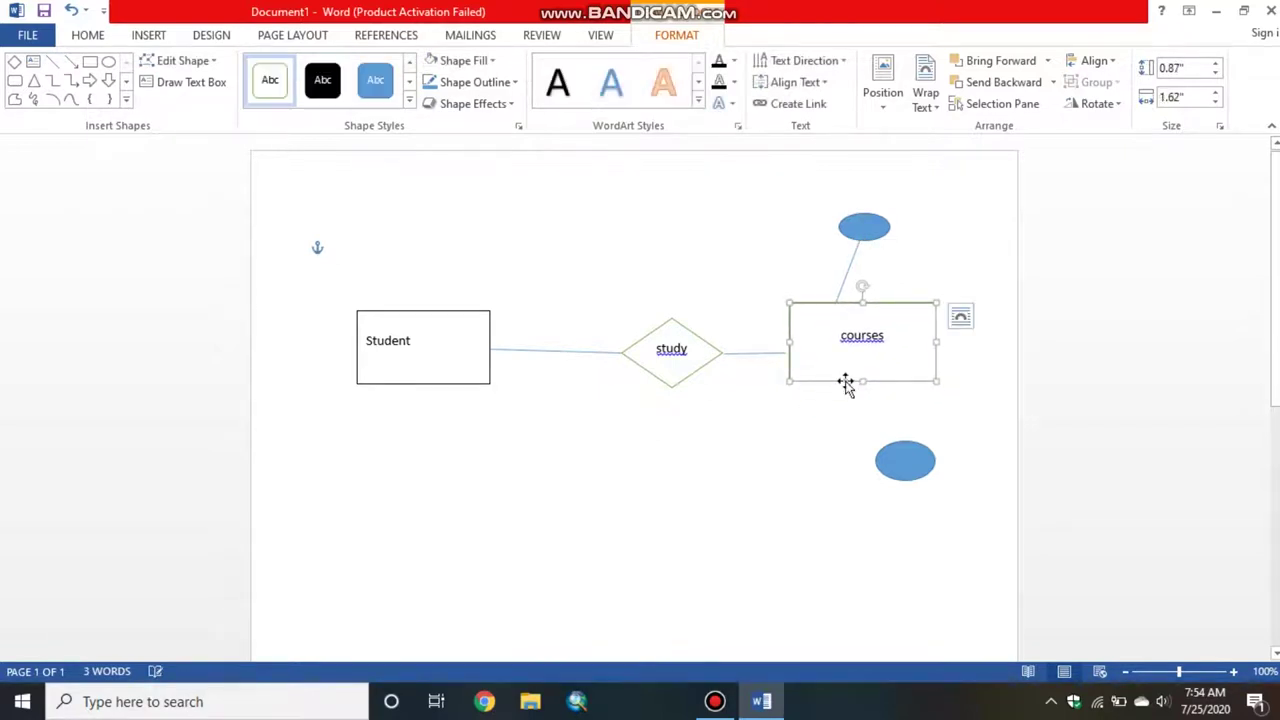
Link courses to the lower oval; make the upper oval white outlined, 0.43" by 0.73", labelled 'DB'
click(52, 61)
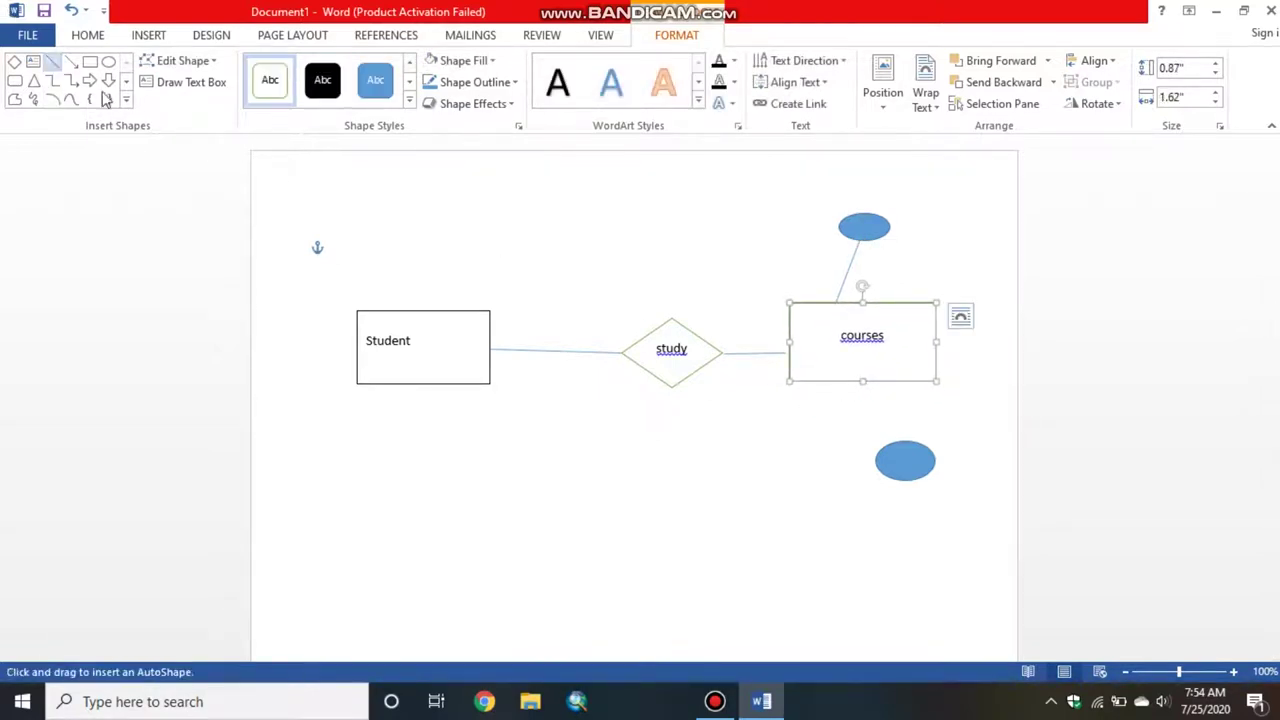
drag(836, 381, 897, 441)
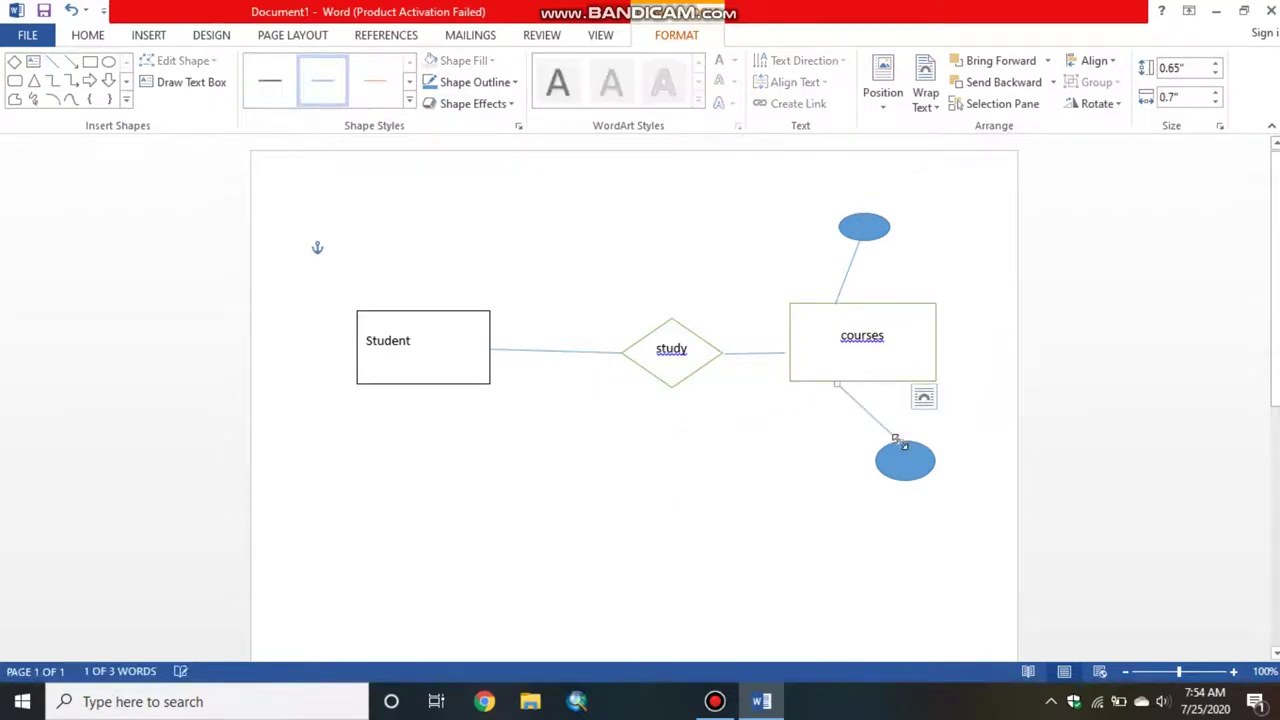
right_click(855, 228)
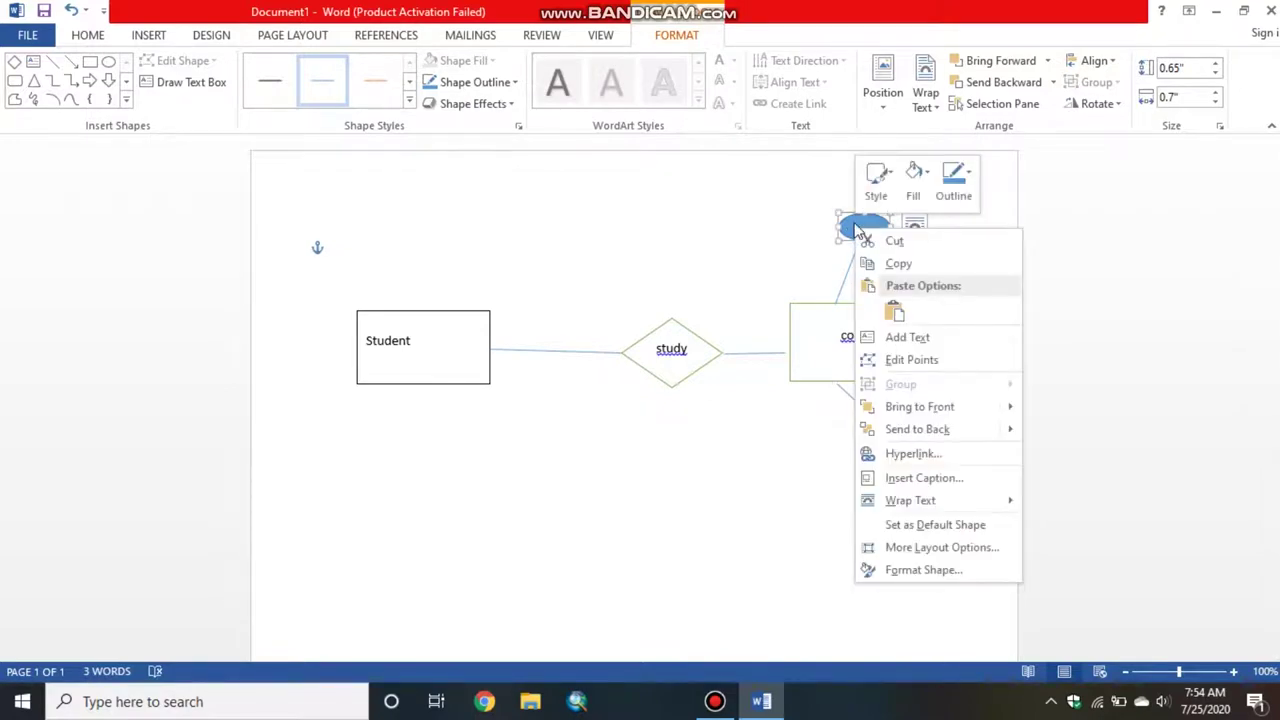
click(855, 228)
click(314, 100)
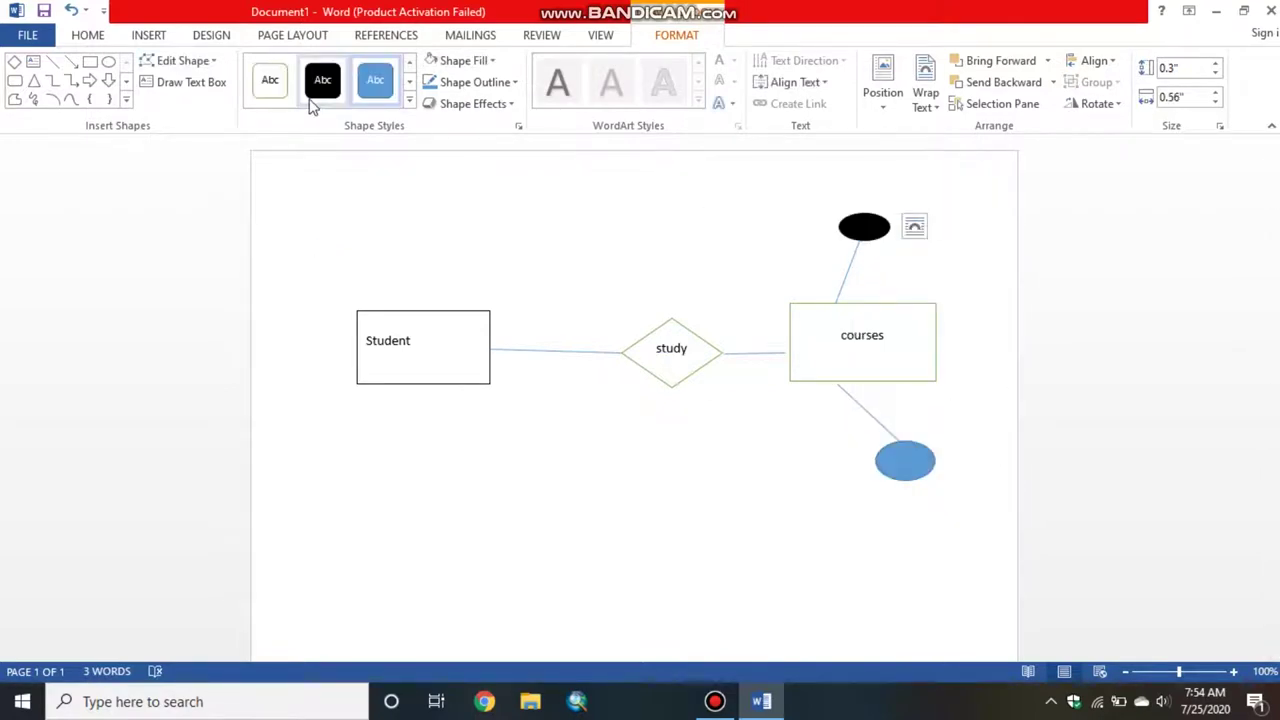
click(268, 82)
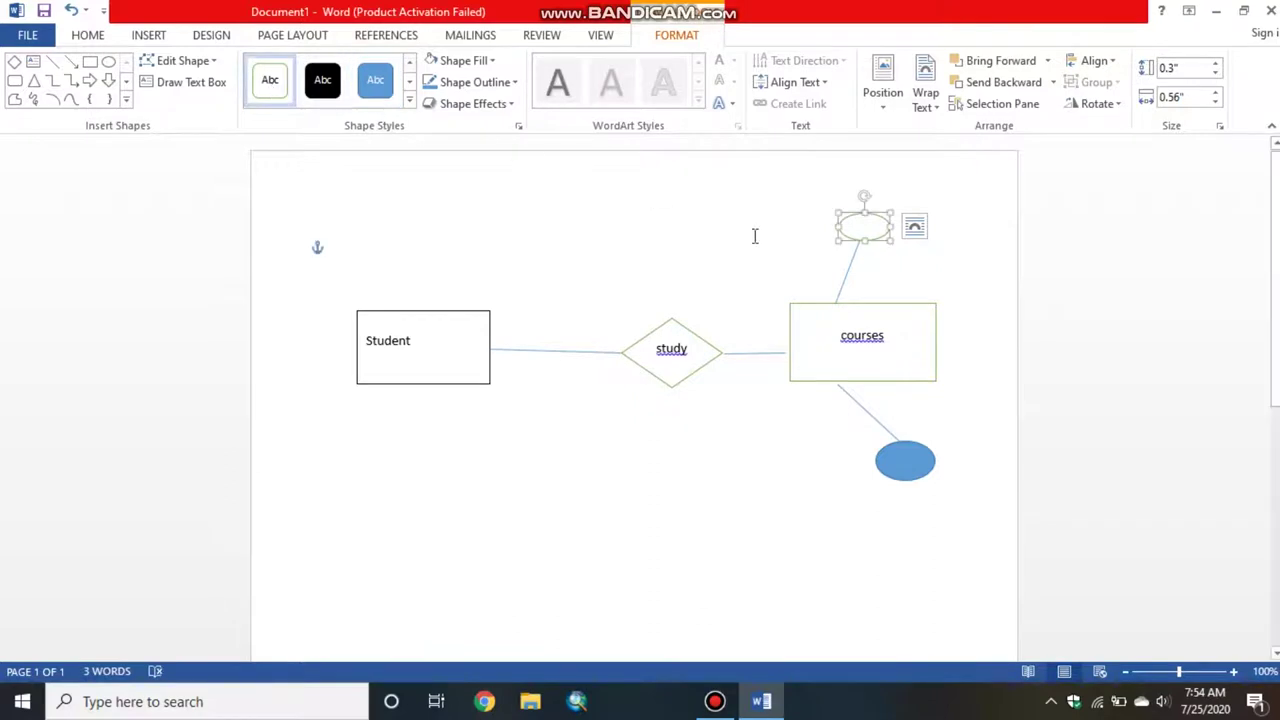
text(cid)
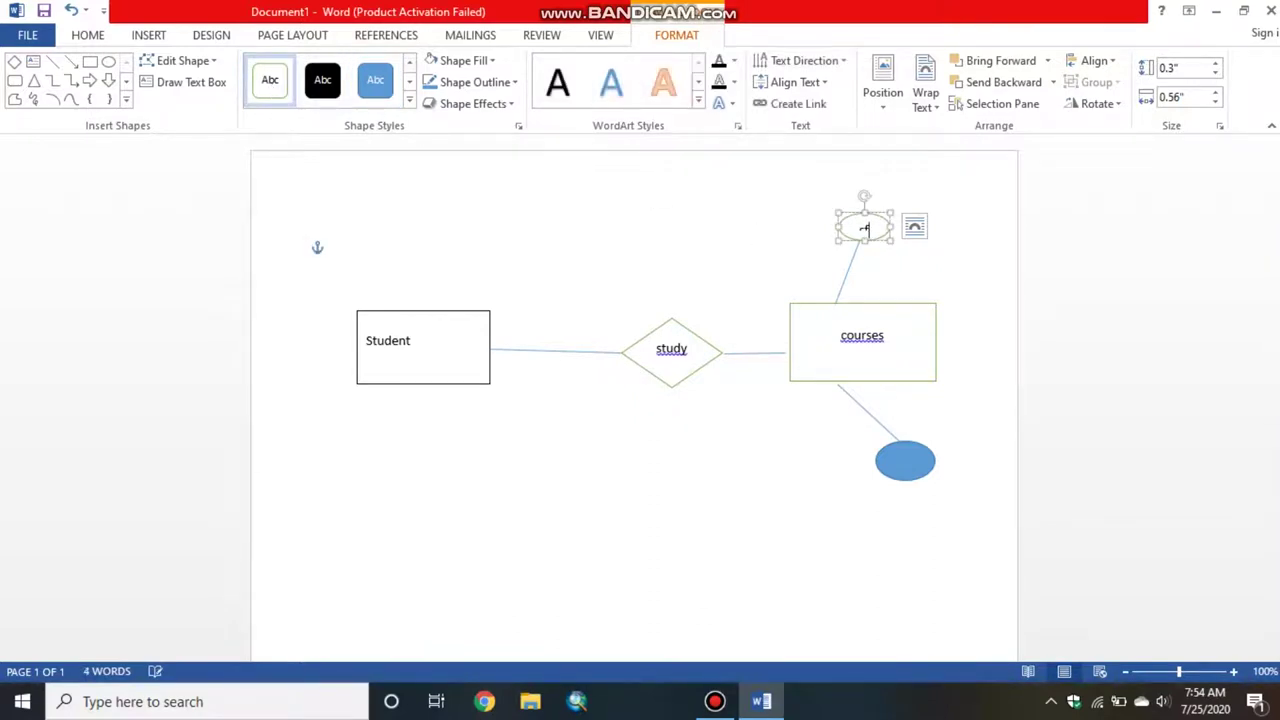
key(BackSpace)
key(BackSpace)
key(BackSpace)
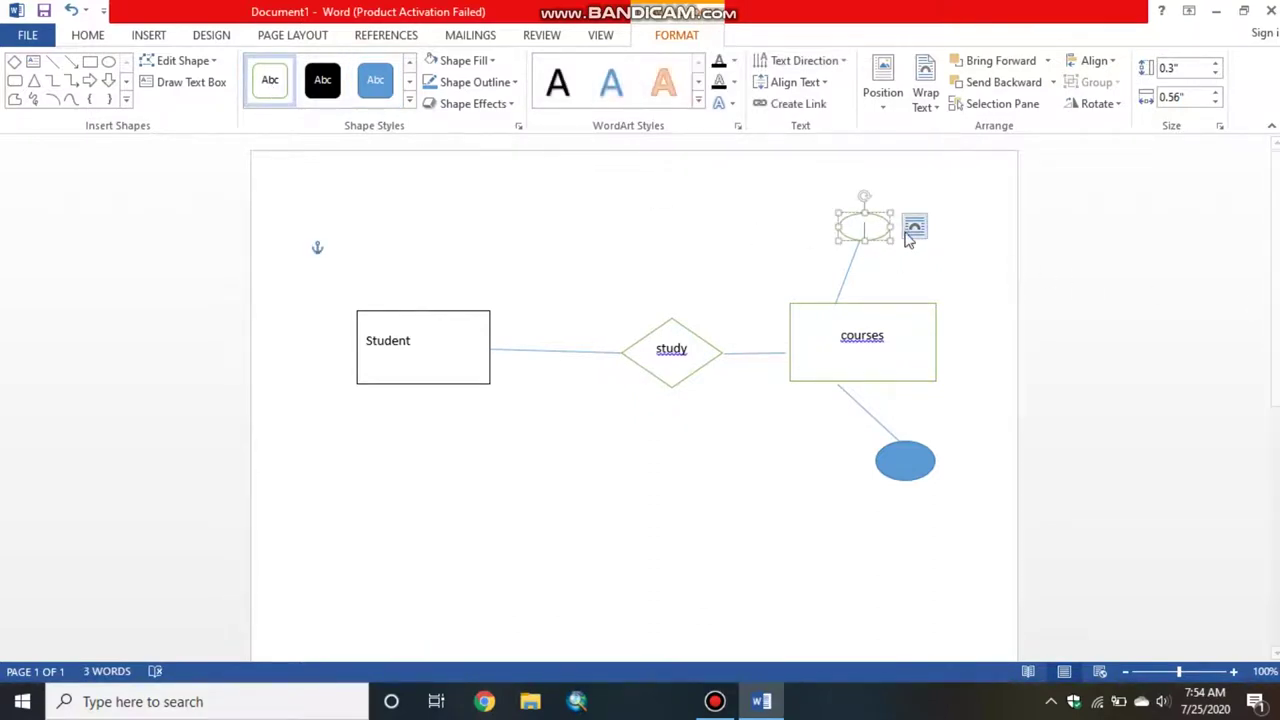
drag(890, 240, 906, 253)
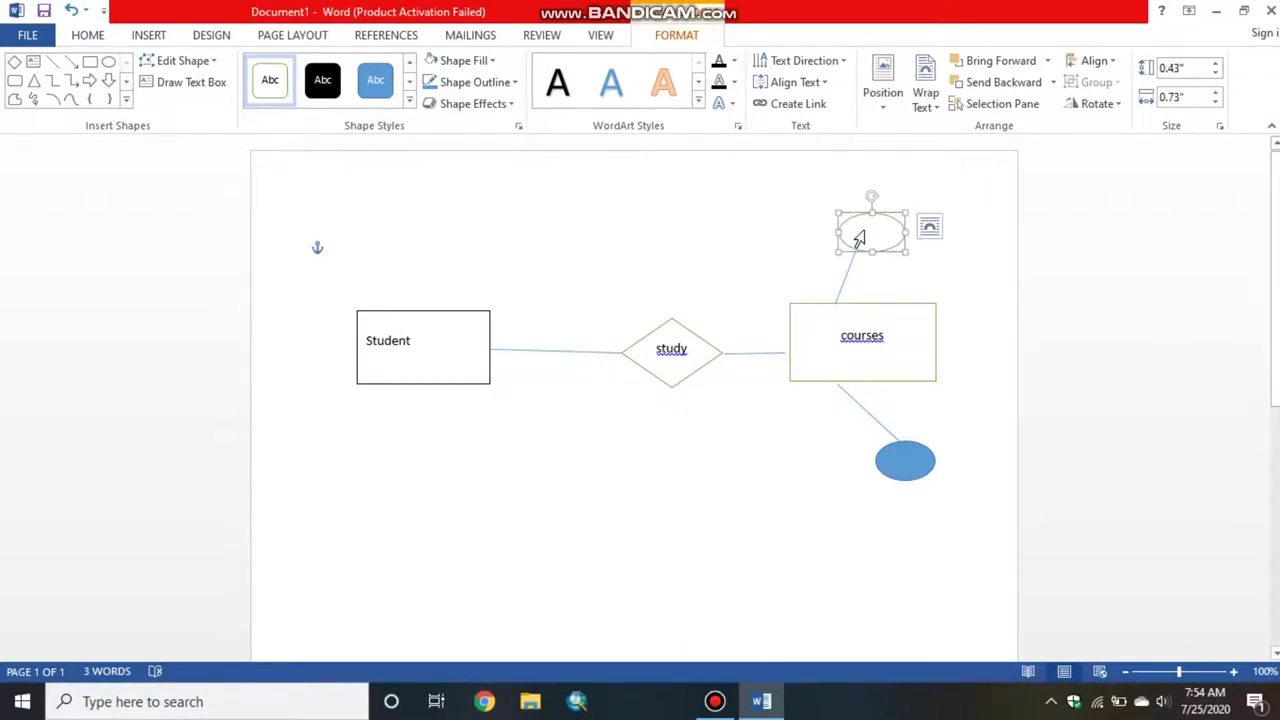
text(ghsg)
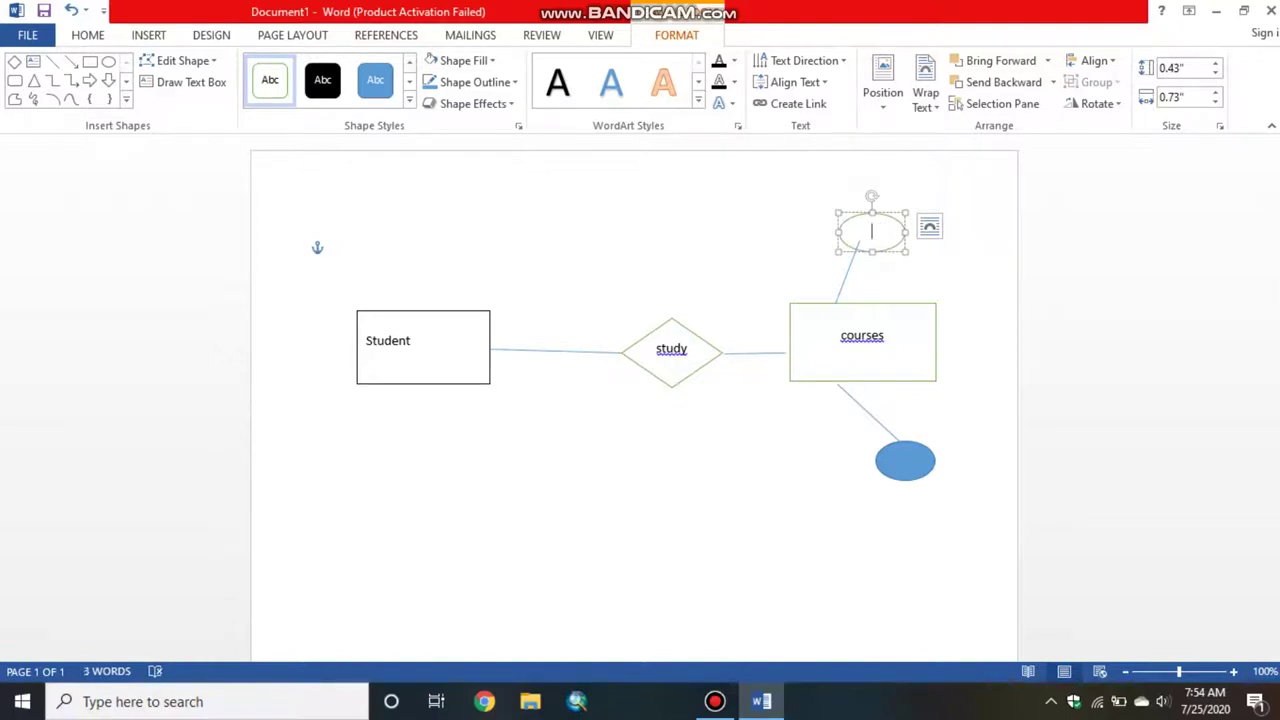
text(DB)
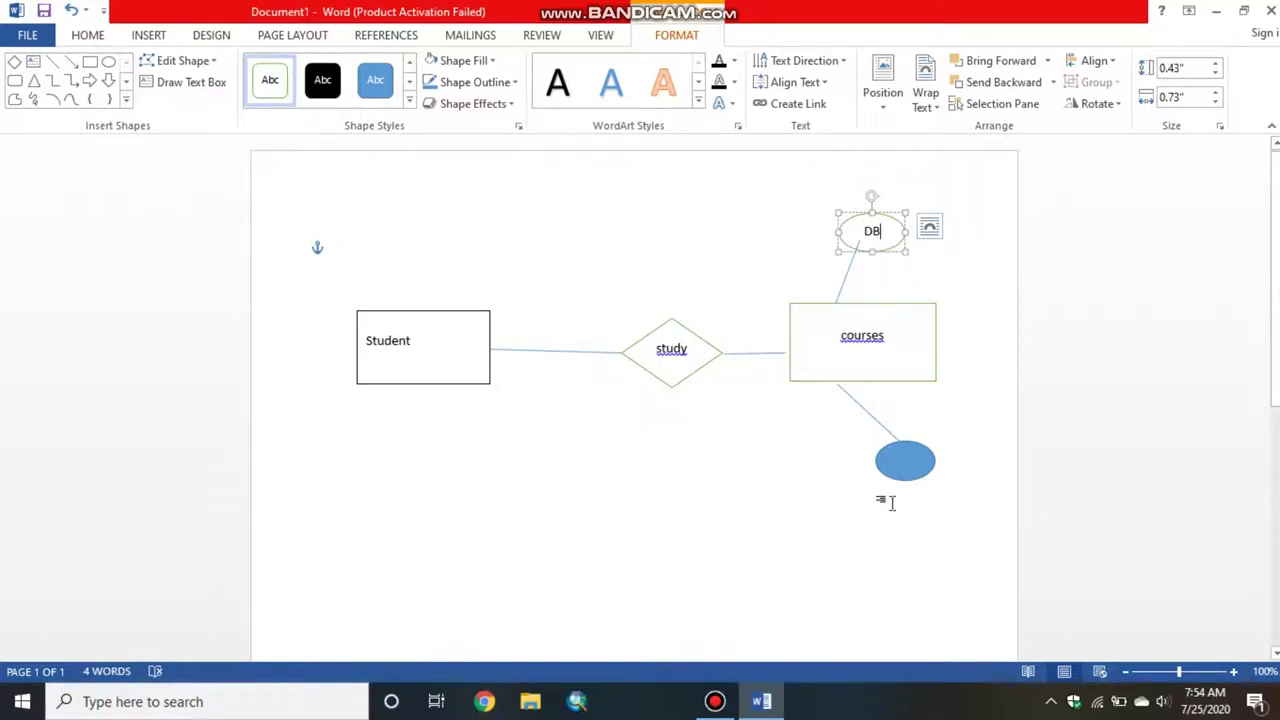
Make the lower oval white outlined, label it 'Math', and widen it to 0.47" by 0.81"
click(904, 461)
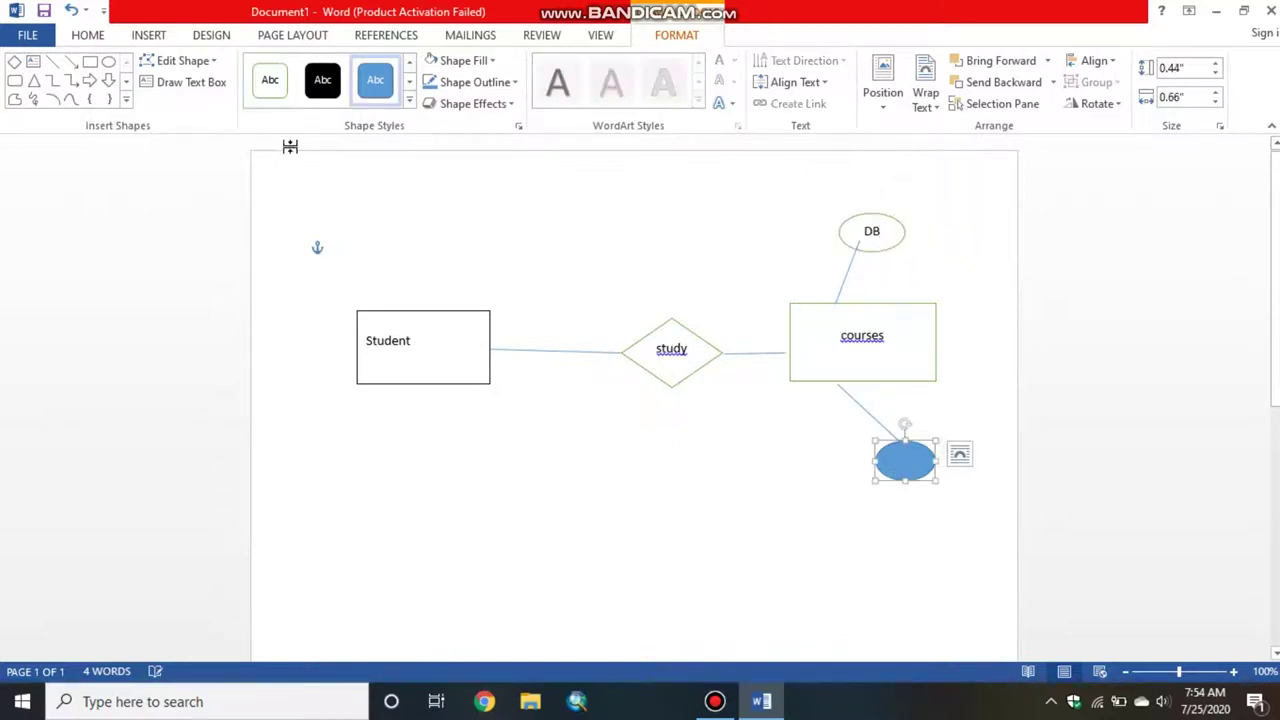
click(270, 90)
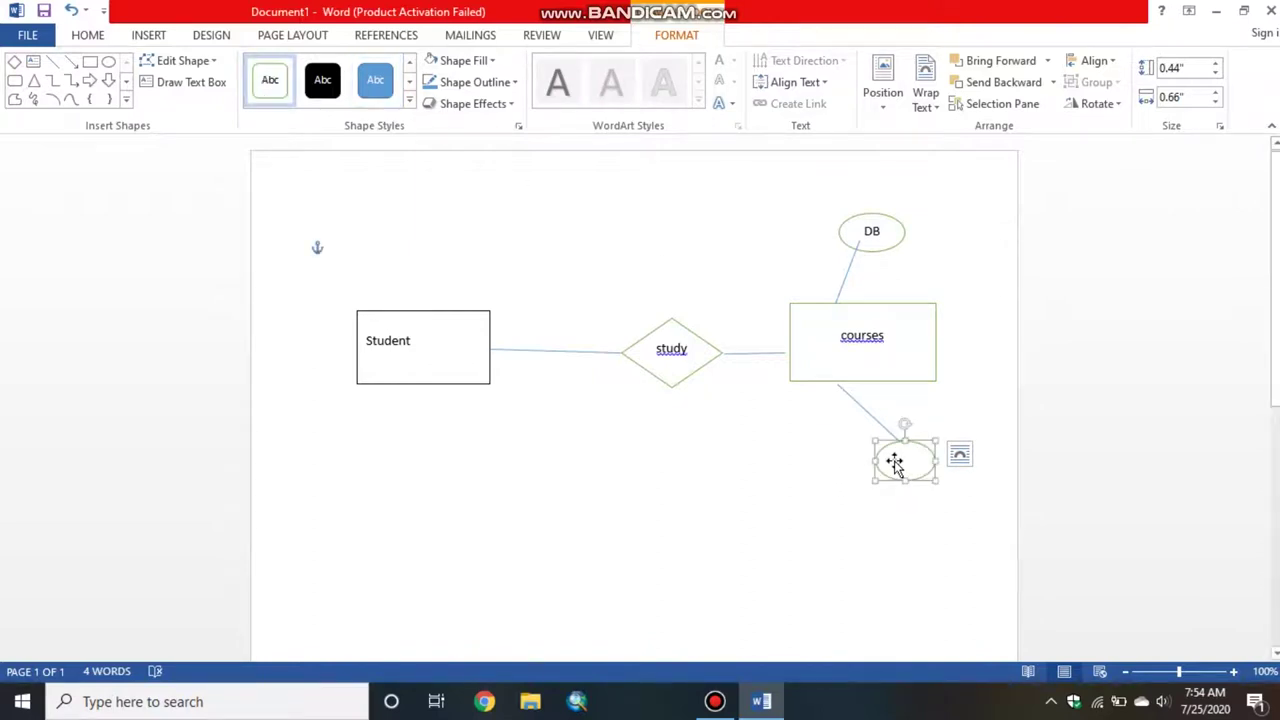
text(Ma)
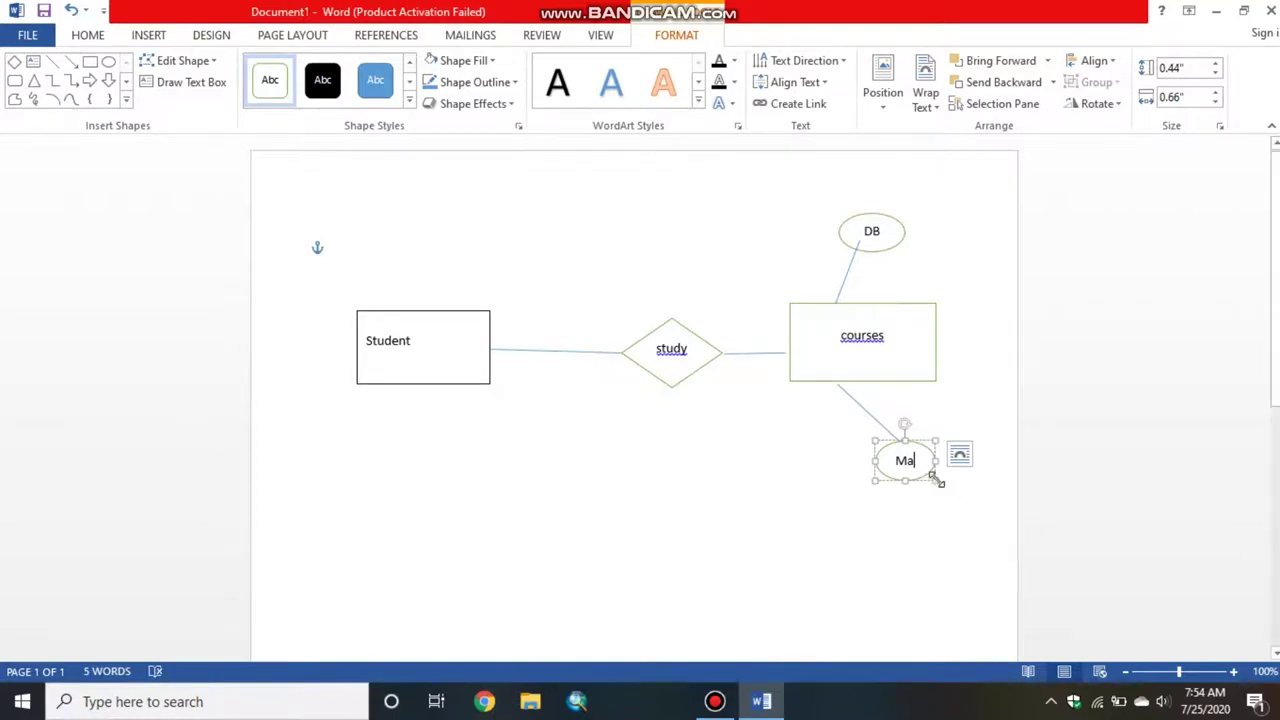
text(th)
drag(937, 481, 952, 485)
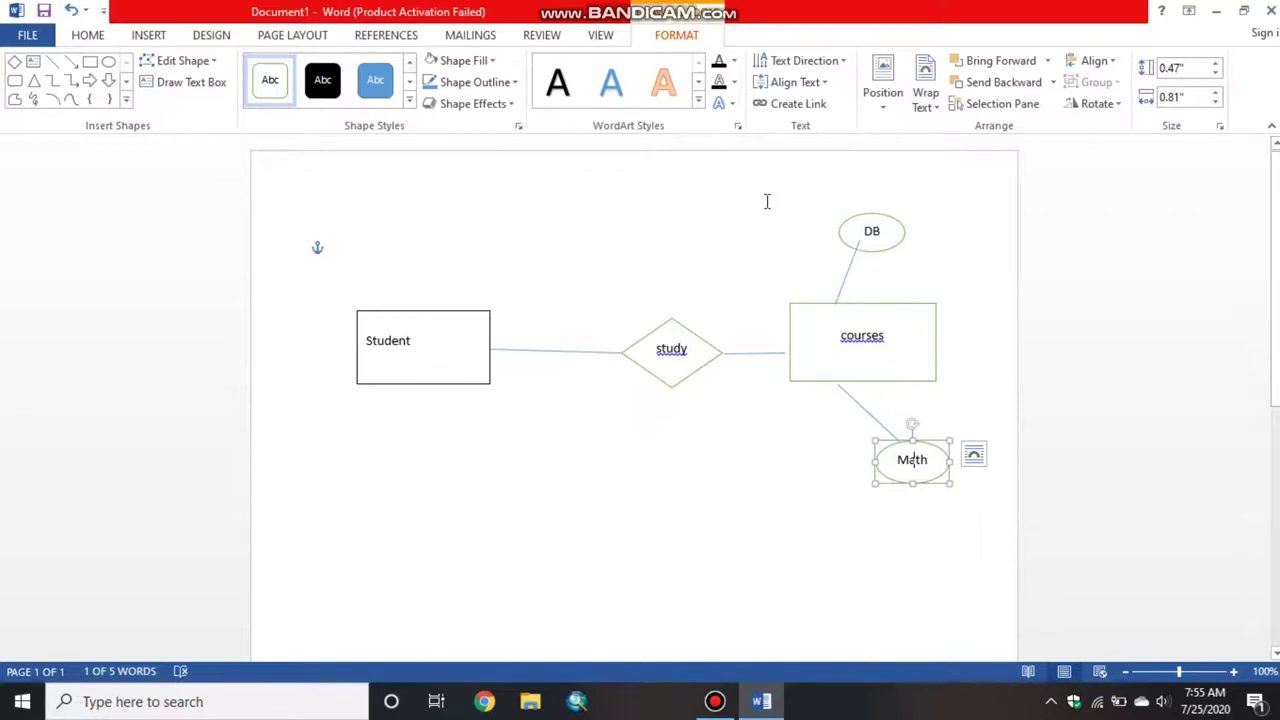
Draw a small ellipse beside DB, style it white with an outline, label it c-id, and enlarge it
click(108, 61)
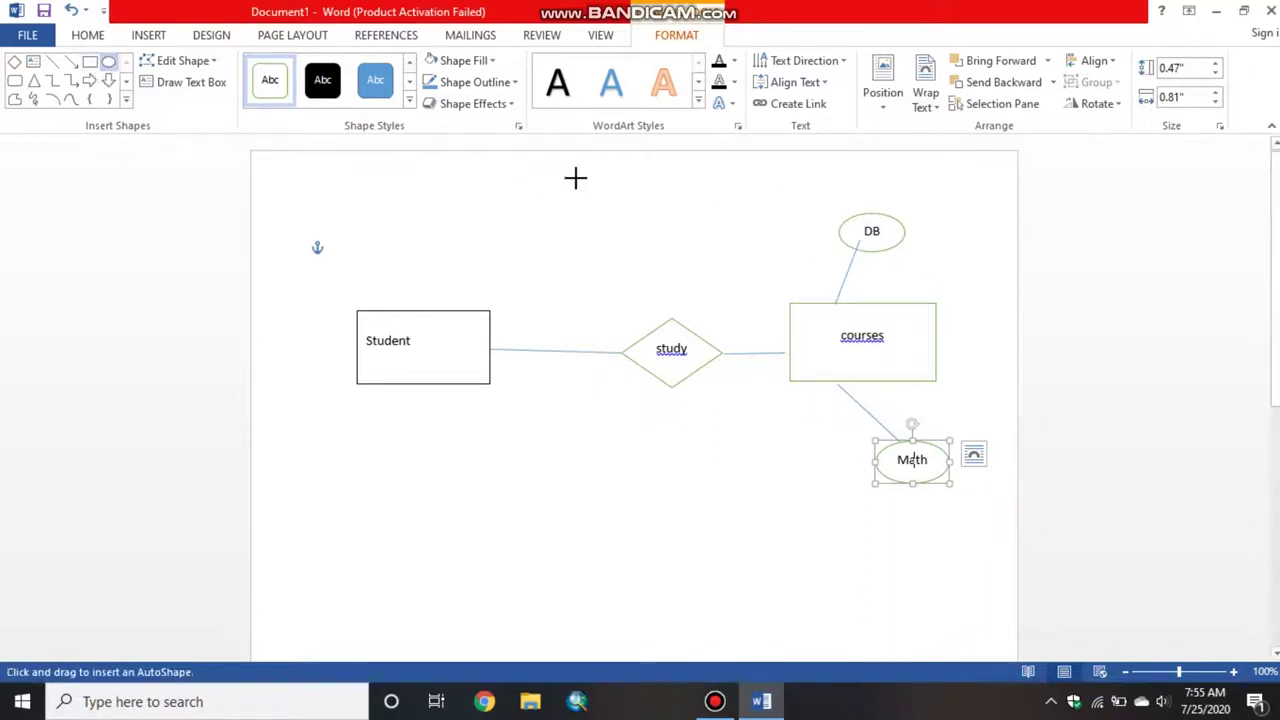
drag(957, 225, 1009, 256)
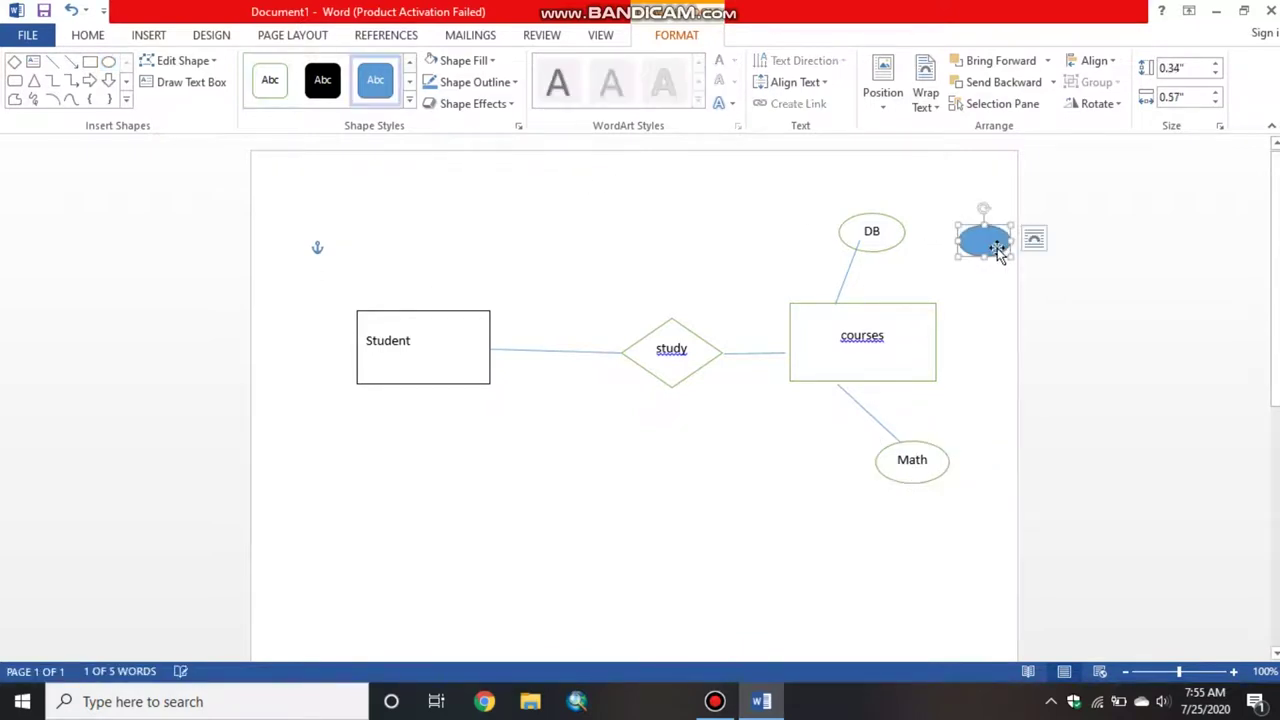
right_click(996, 247)
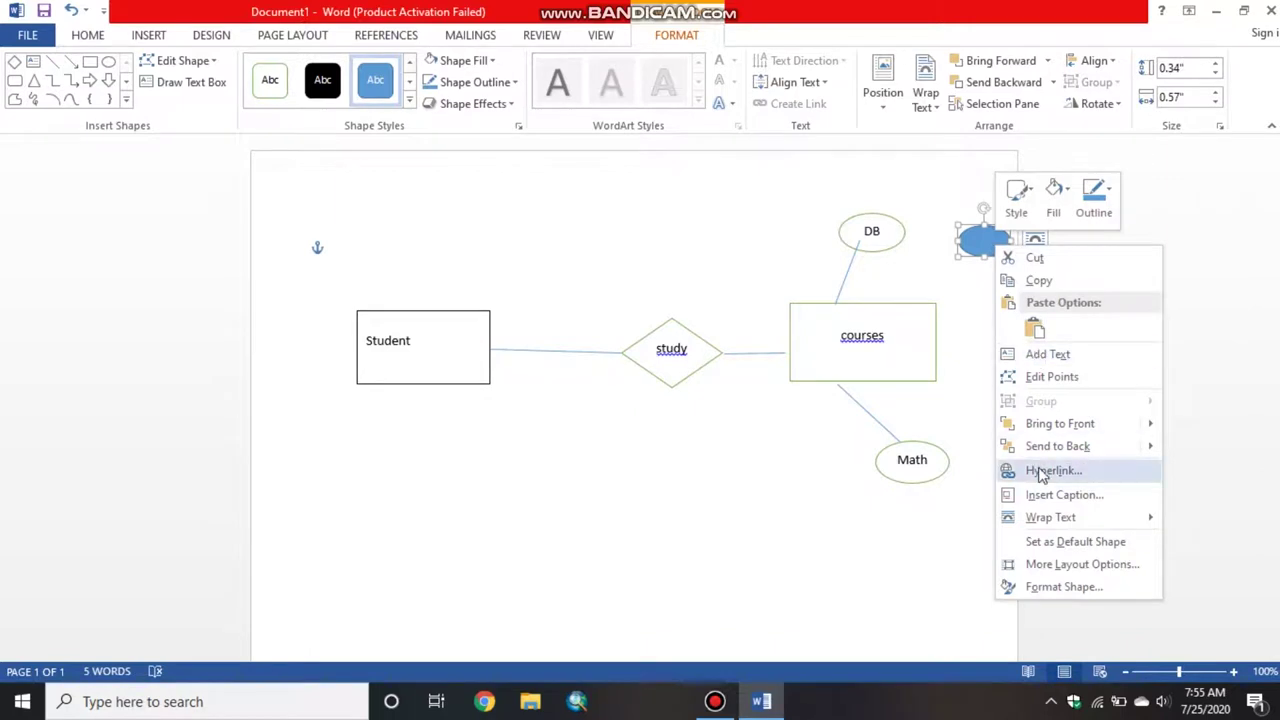
click(270, 92)
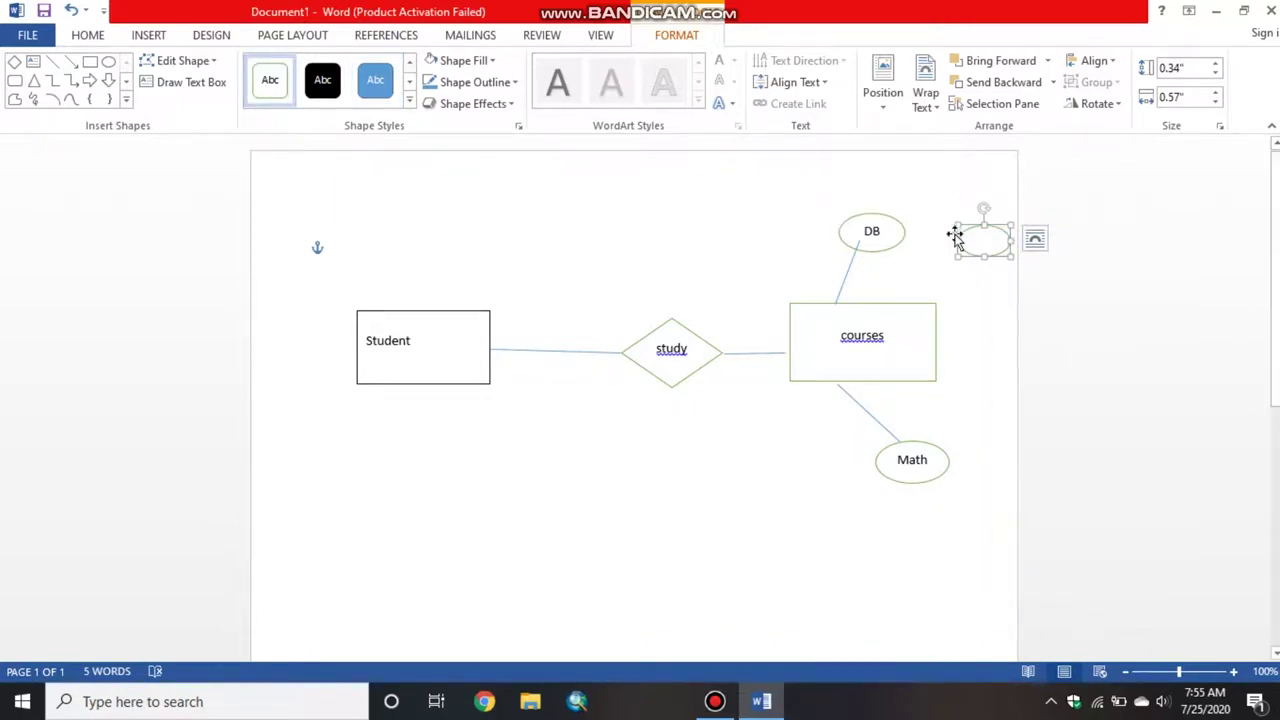
text(c)
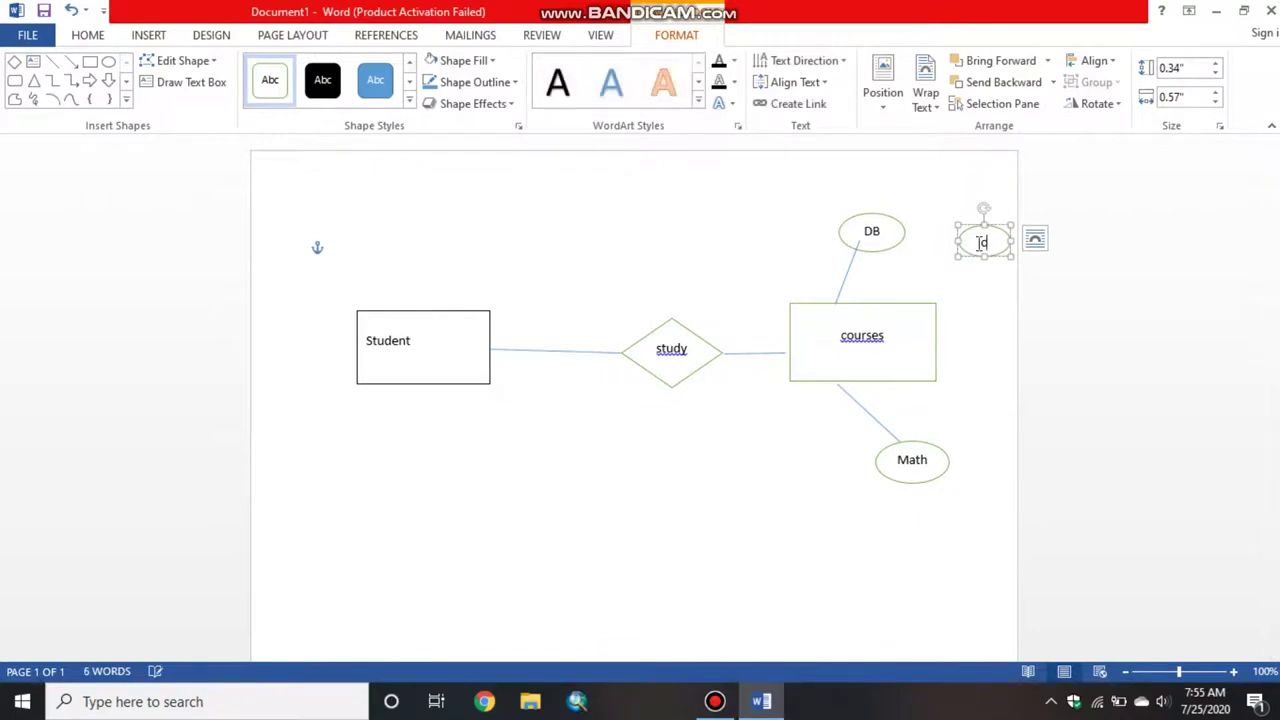
text(-)
drag(955, 258, 950, 266)
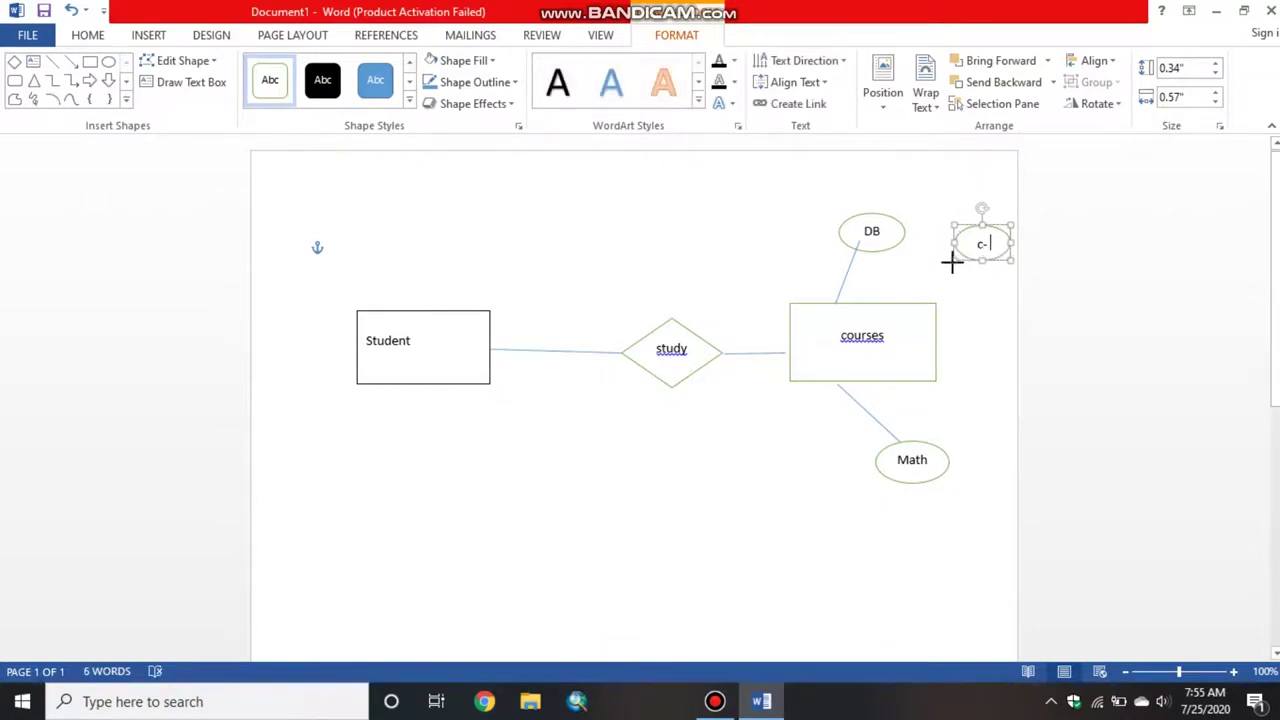
text(id)
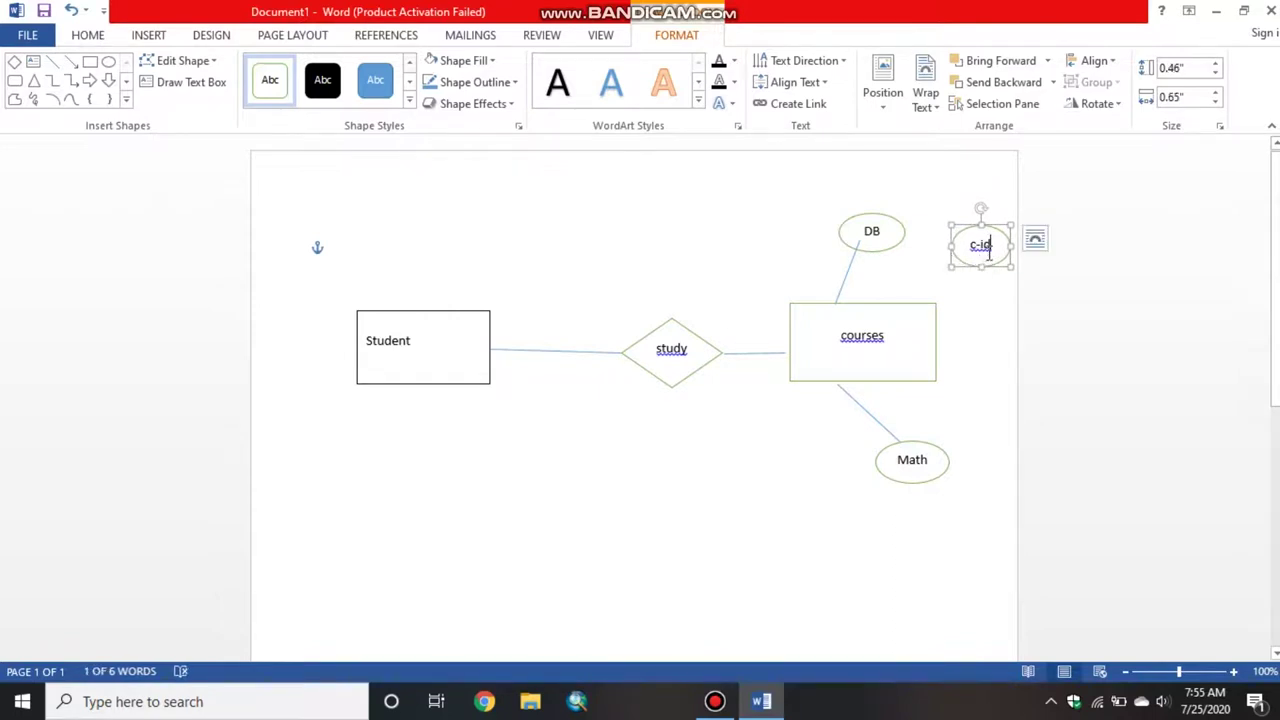
click(980, 250)
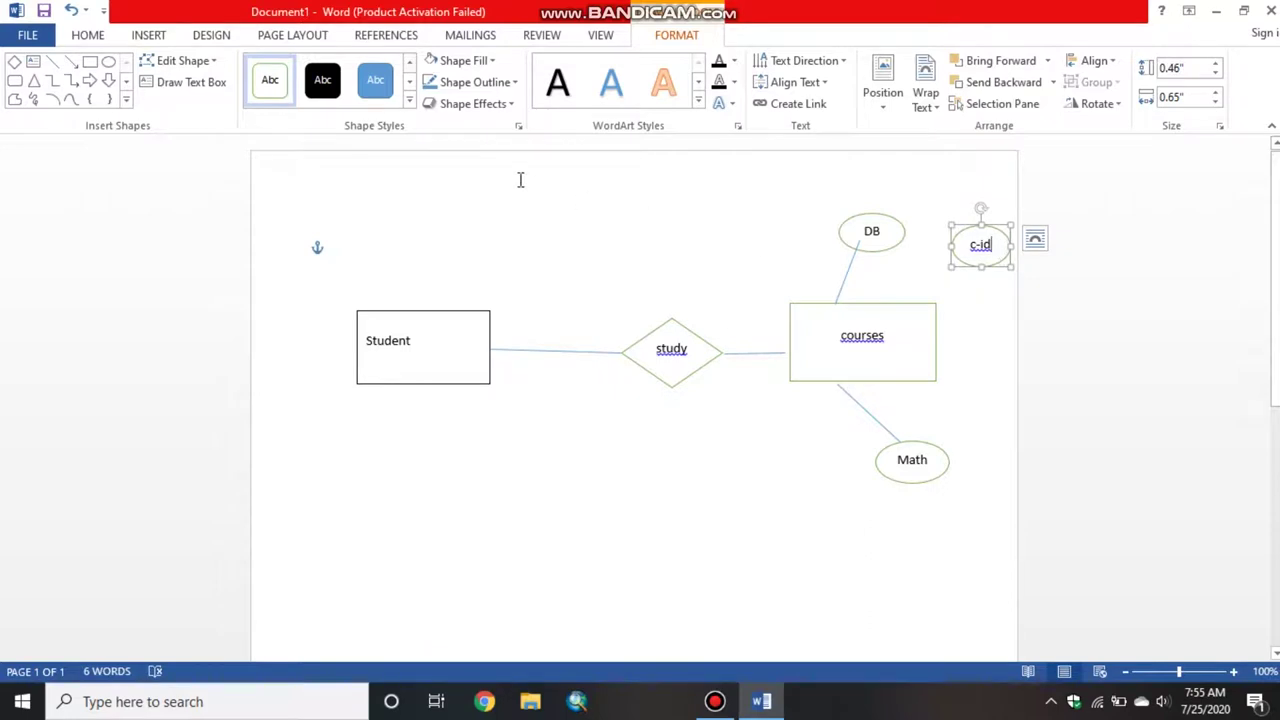
Draw a short straight line at the c-id ellipse
click(52, 62)
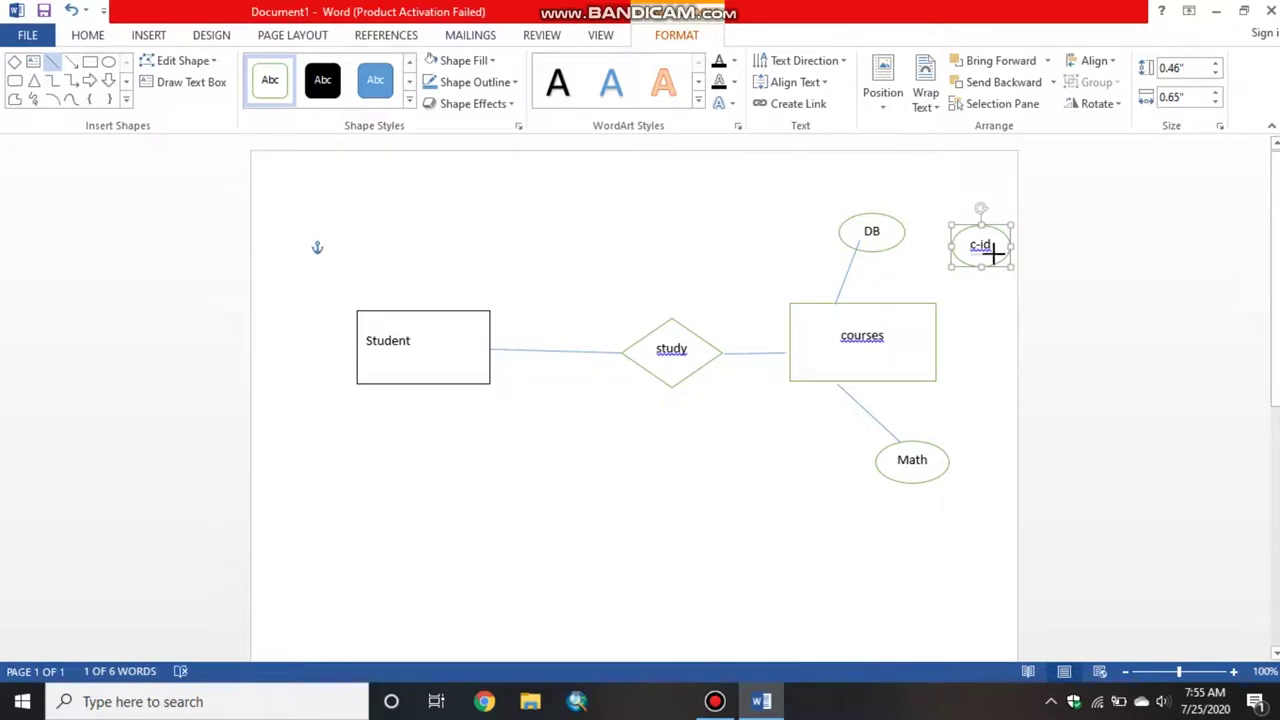
drag(993, 254, 996, 258)
click(1073, 295)
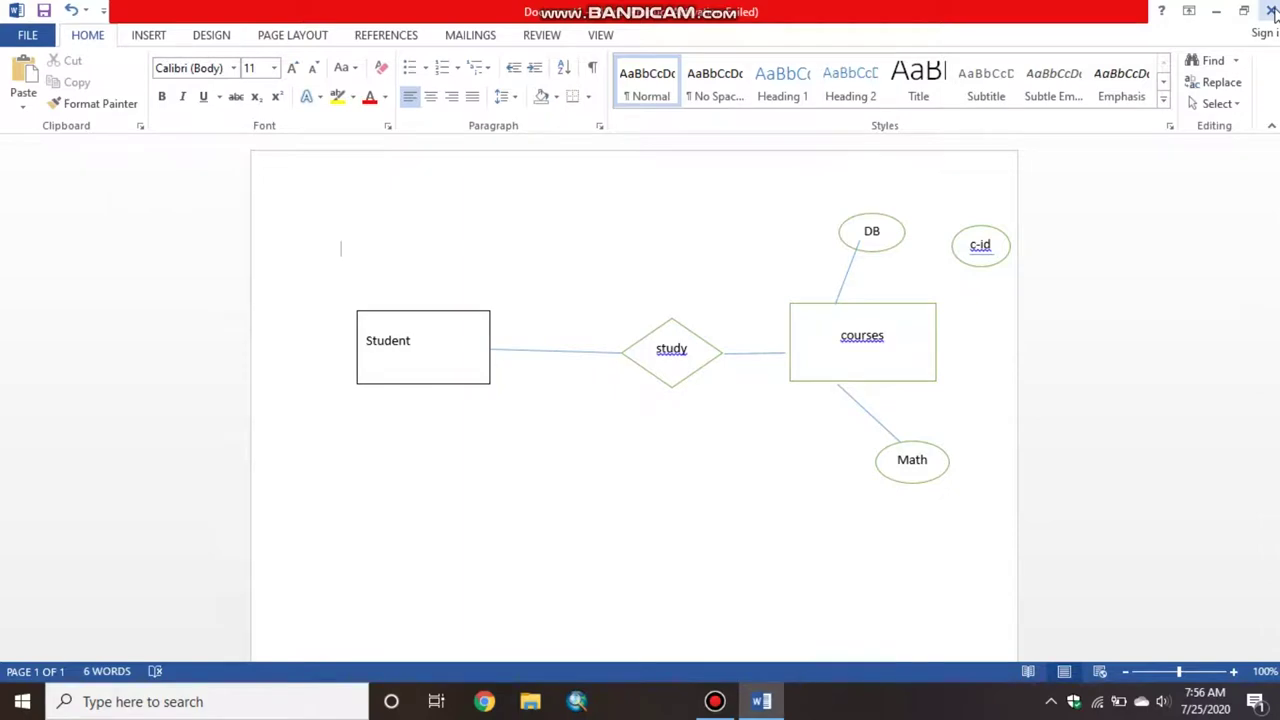
Close Word without saving the diagram and open This PC full screen
click(1271, 10)
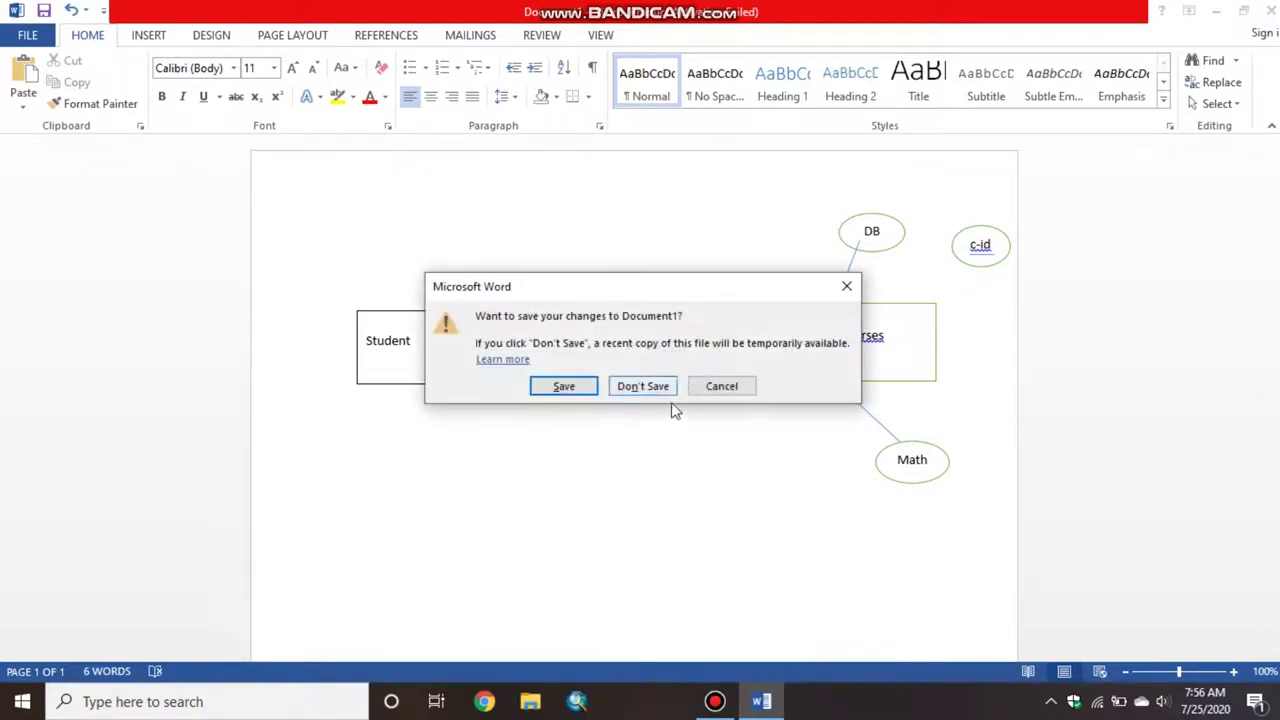
click(643, 387)
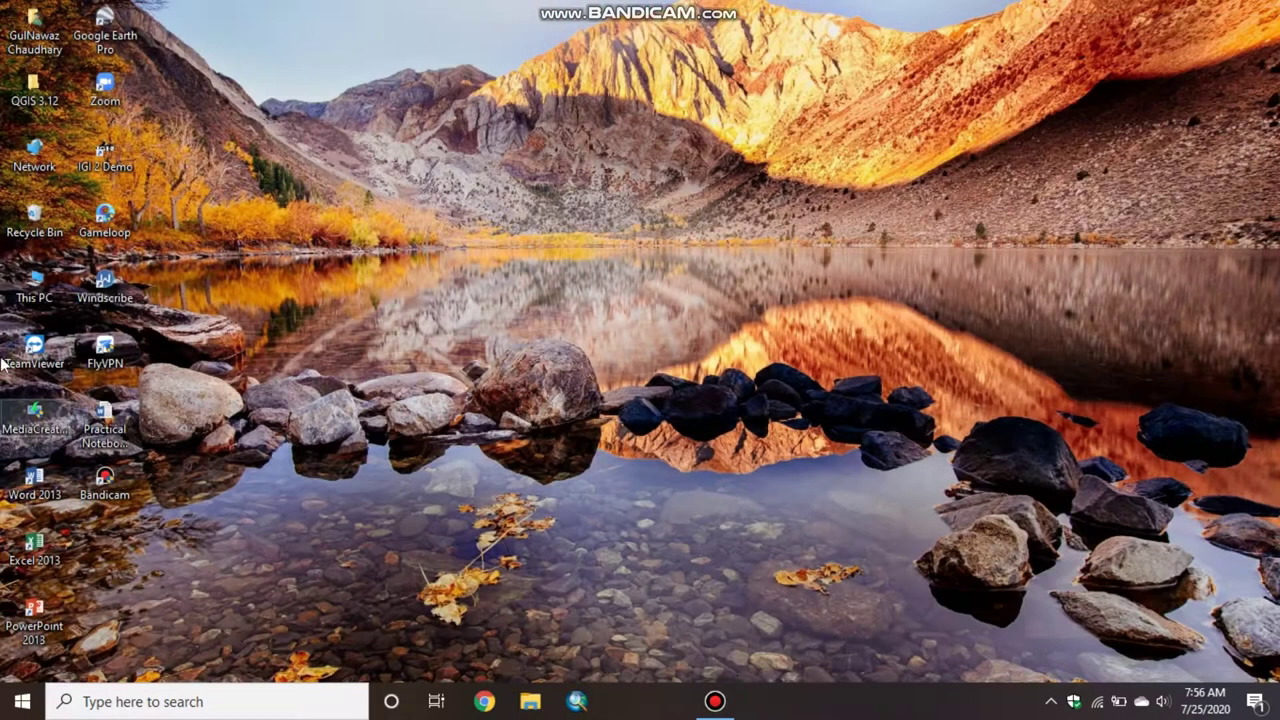
double_click(34, 290)
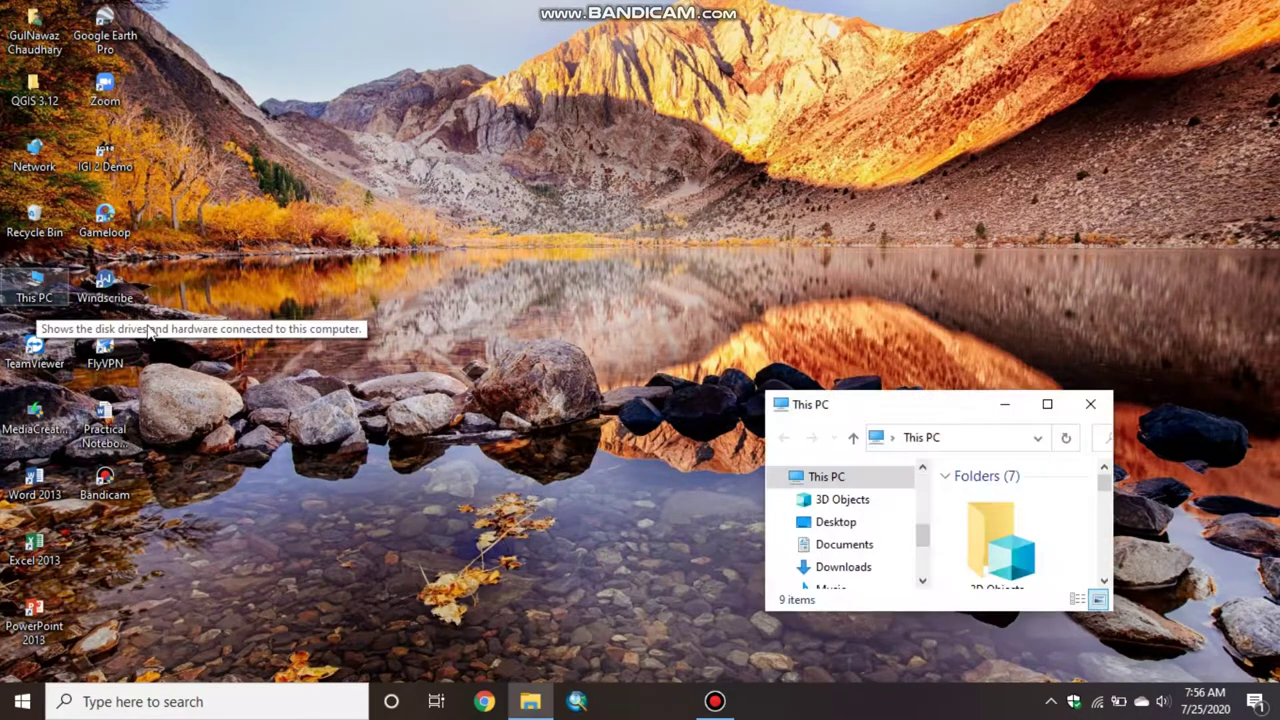
click(1047, 404)
Go to the mid___Exam > DB folder on Local Disk (E:)
double_click(362, 356)
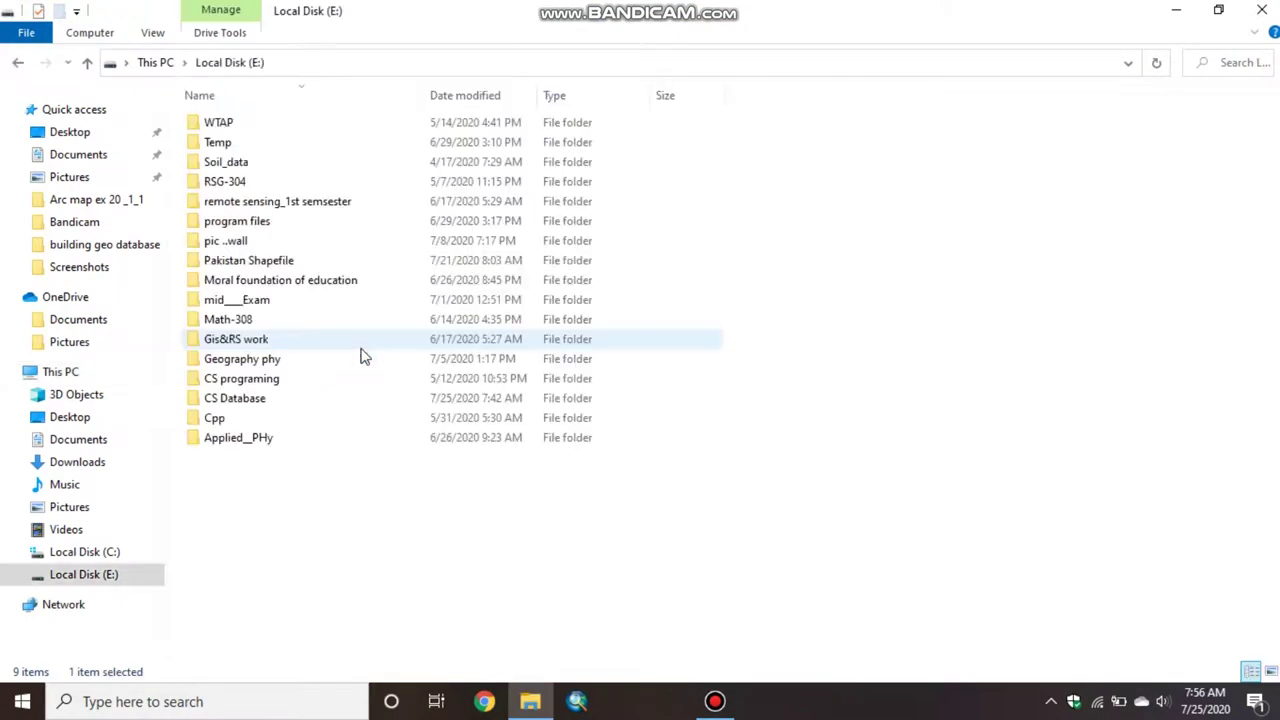
double_click(335, 400)
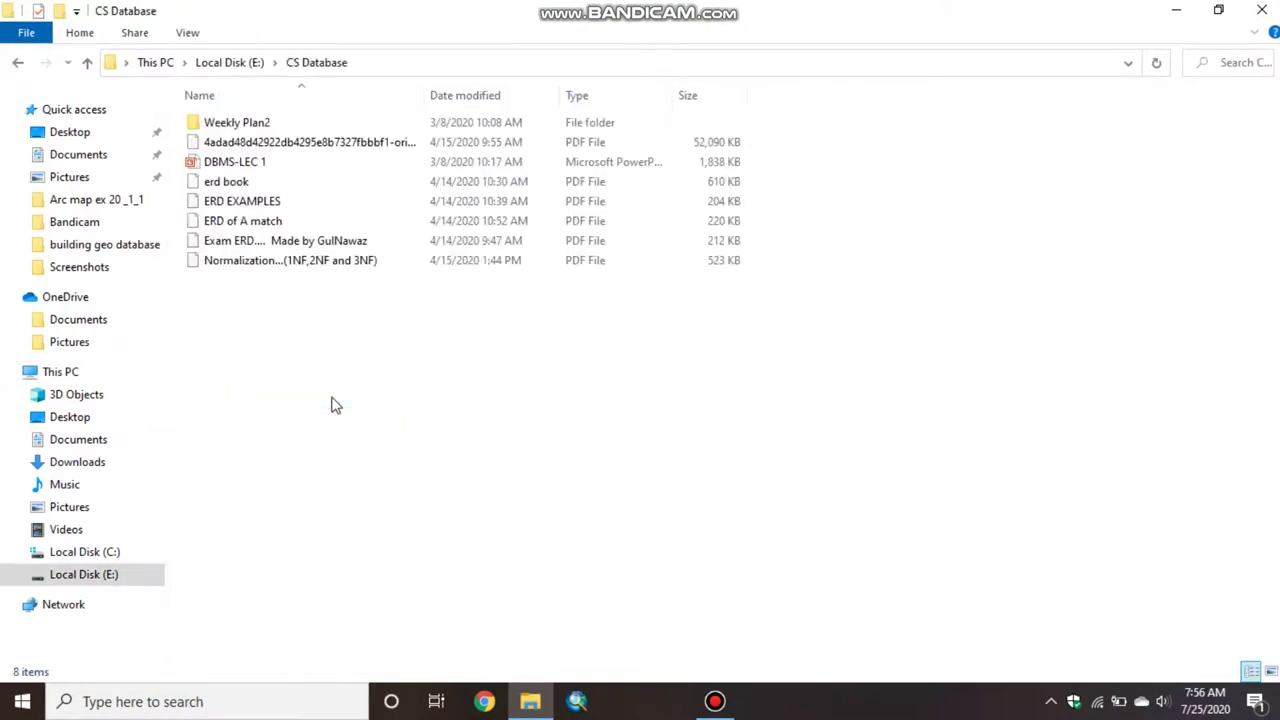
click(15, 62)
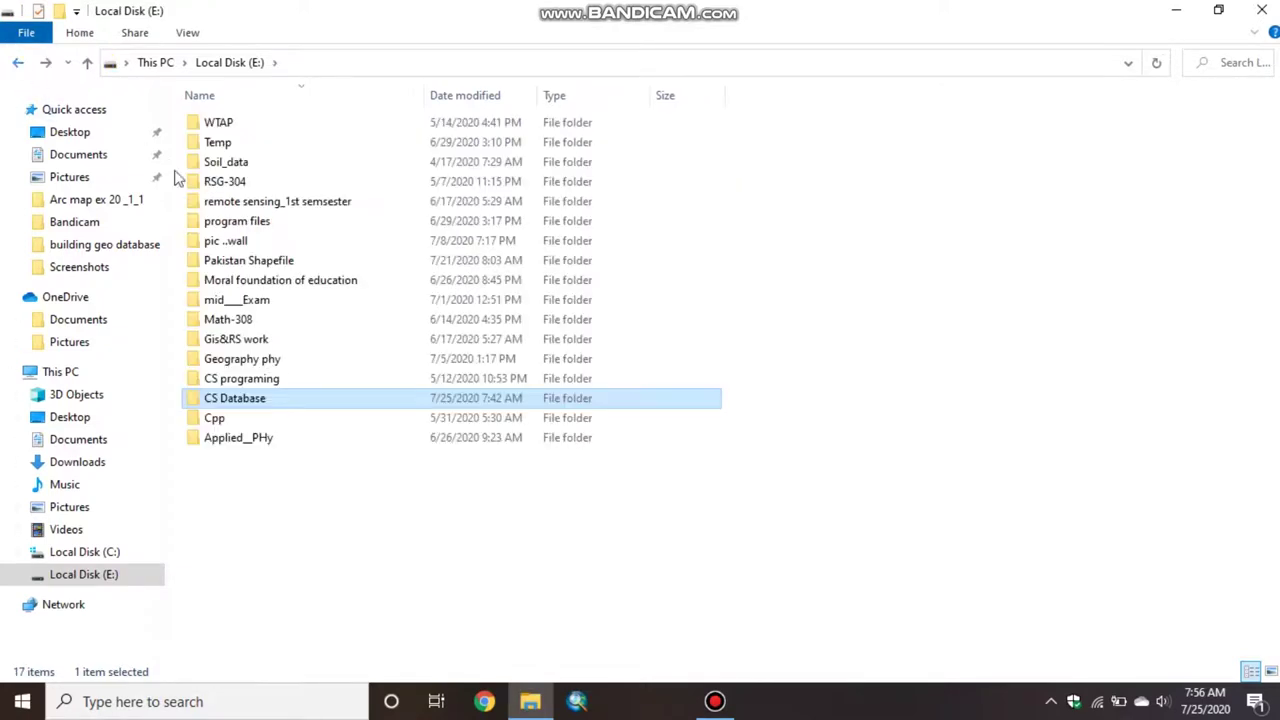
double_click(367, 300)
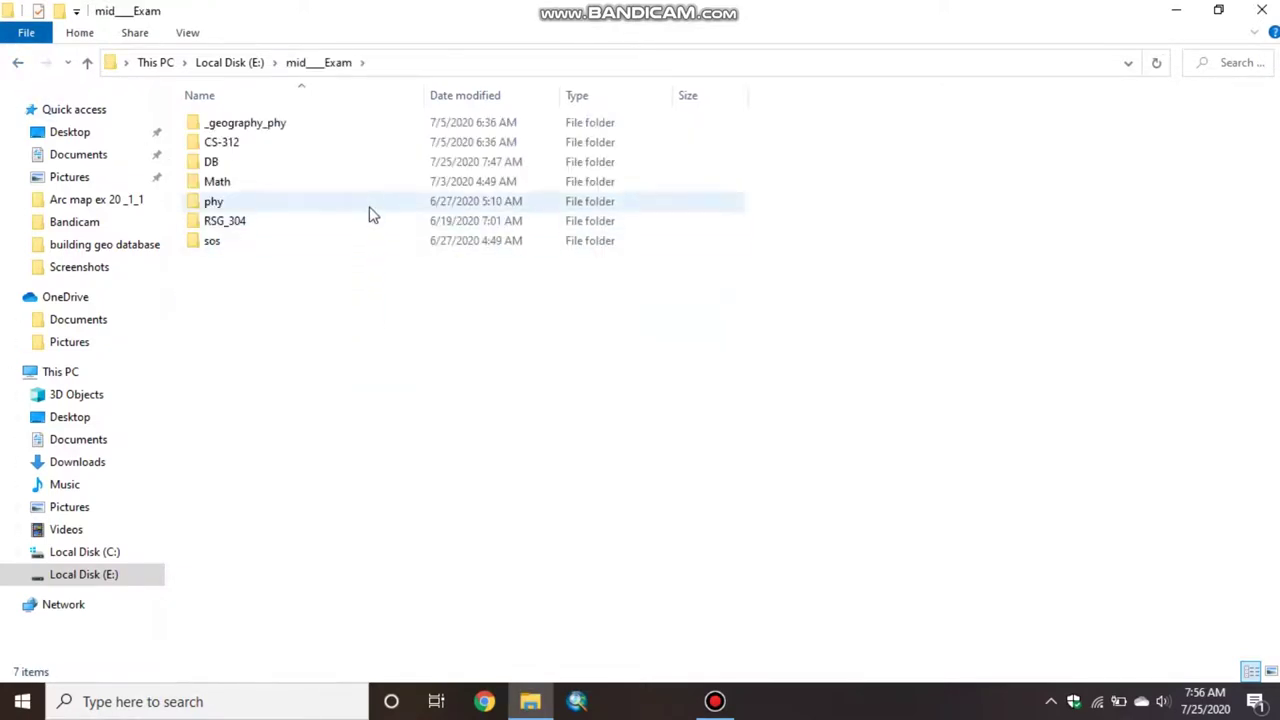
double_click(373, 164)
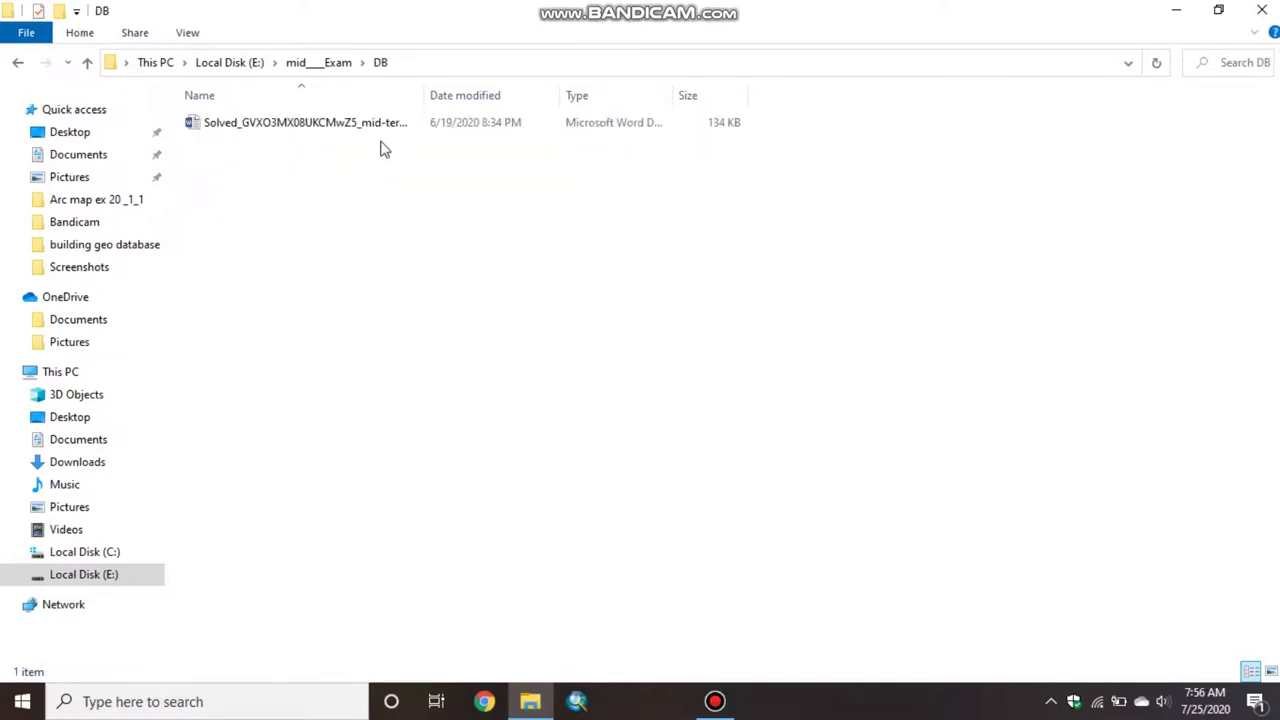
Open the solved mid-term Word document, dismiss the activation notice, and scroll to the Q.No.2 ER diagram
double_click(386, 129)
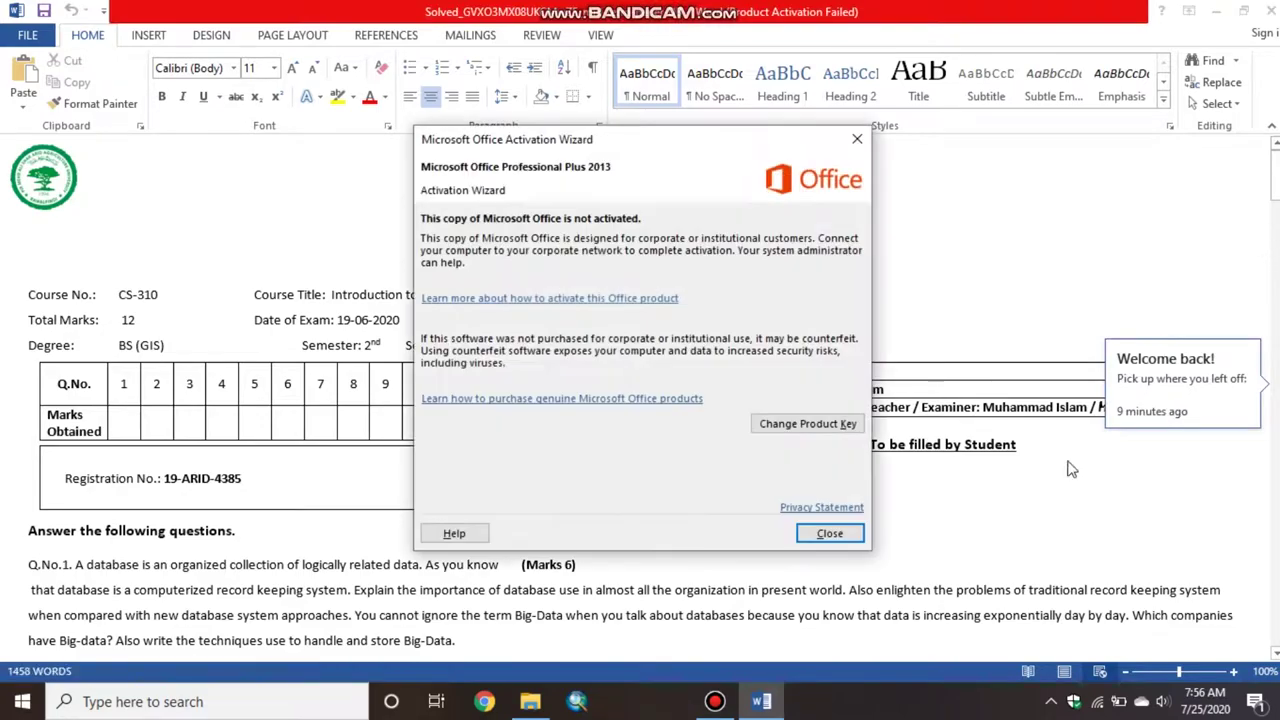
click(829, 533)
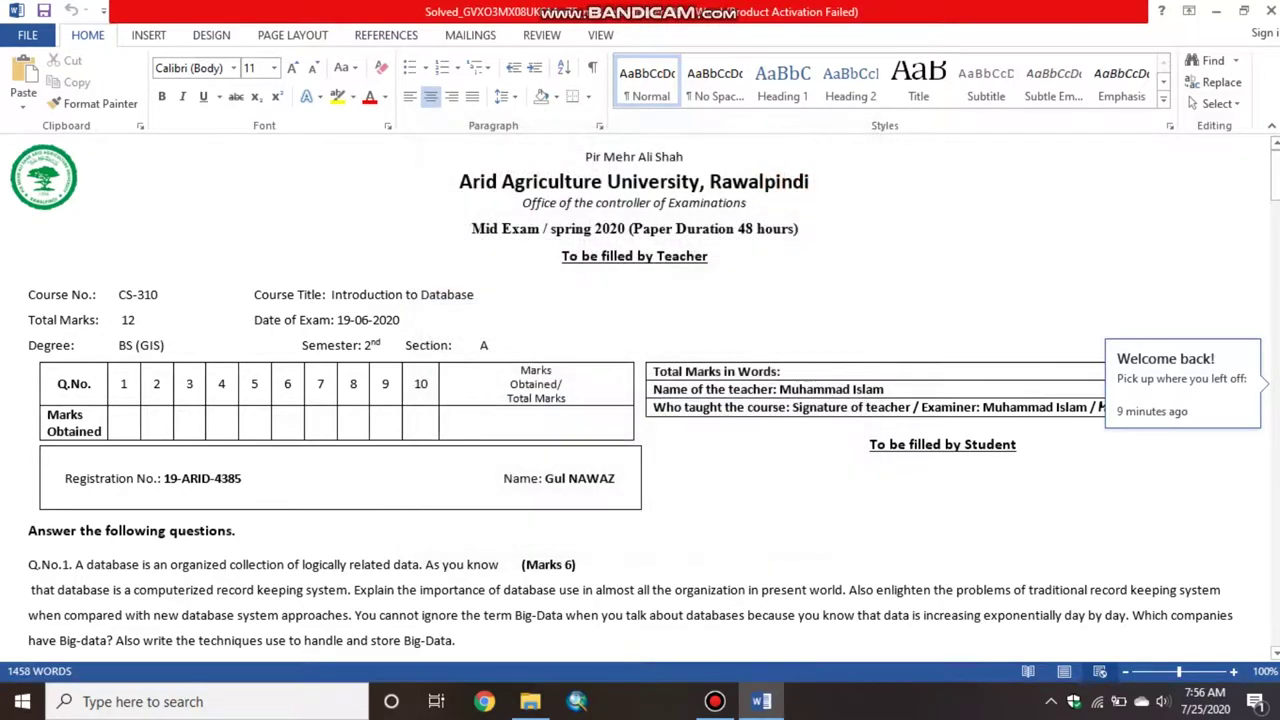
scroll(640, 400, down, 10)
scroll(1047, 288, down, 4)
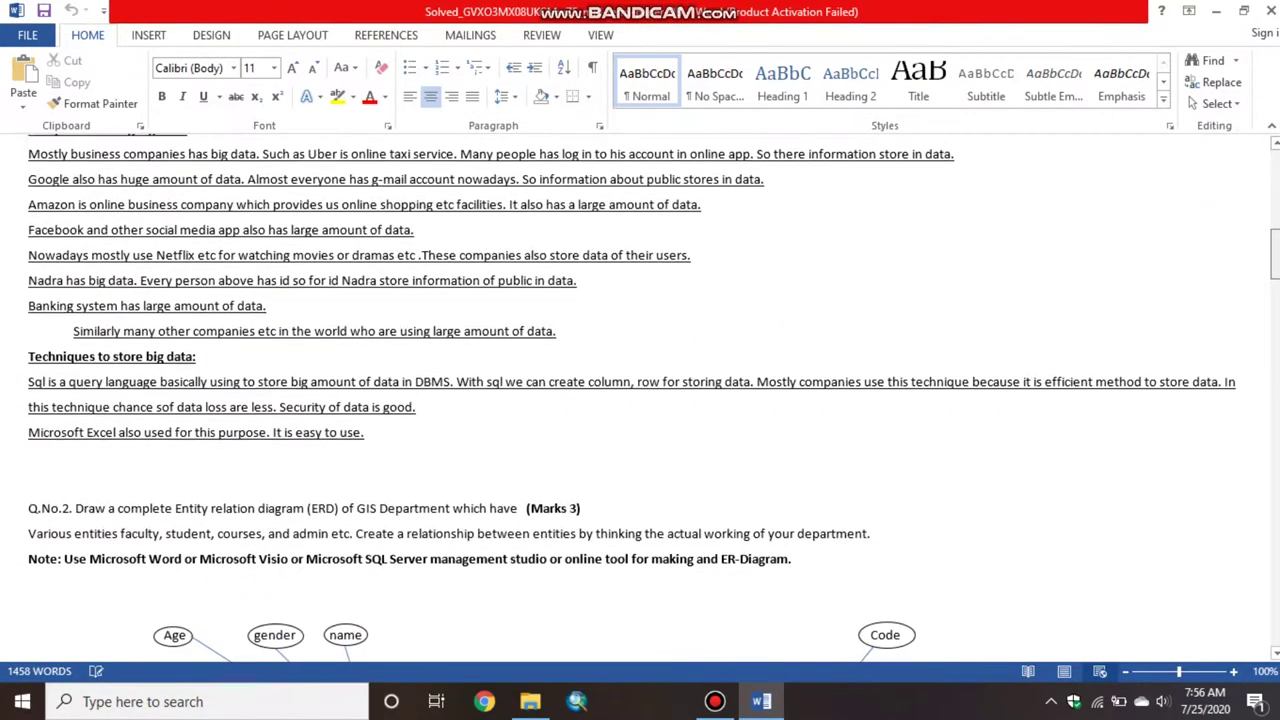
scroll(1047, 288, down, 4)
scroll(1047, 288, down, 1)
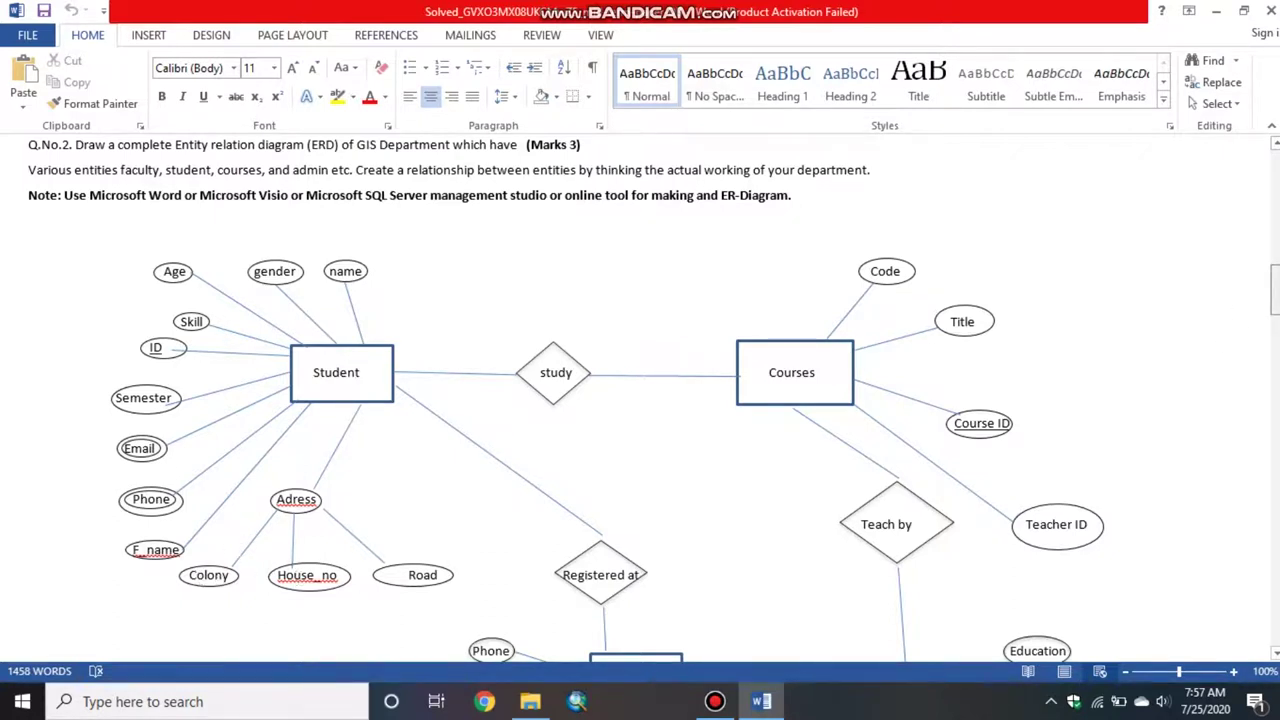
Scroll down to the Admin and Faculty entities linked by the Registered at relationship
scroll(1270, 300, down, 3)
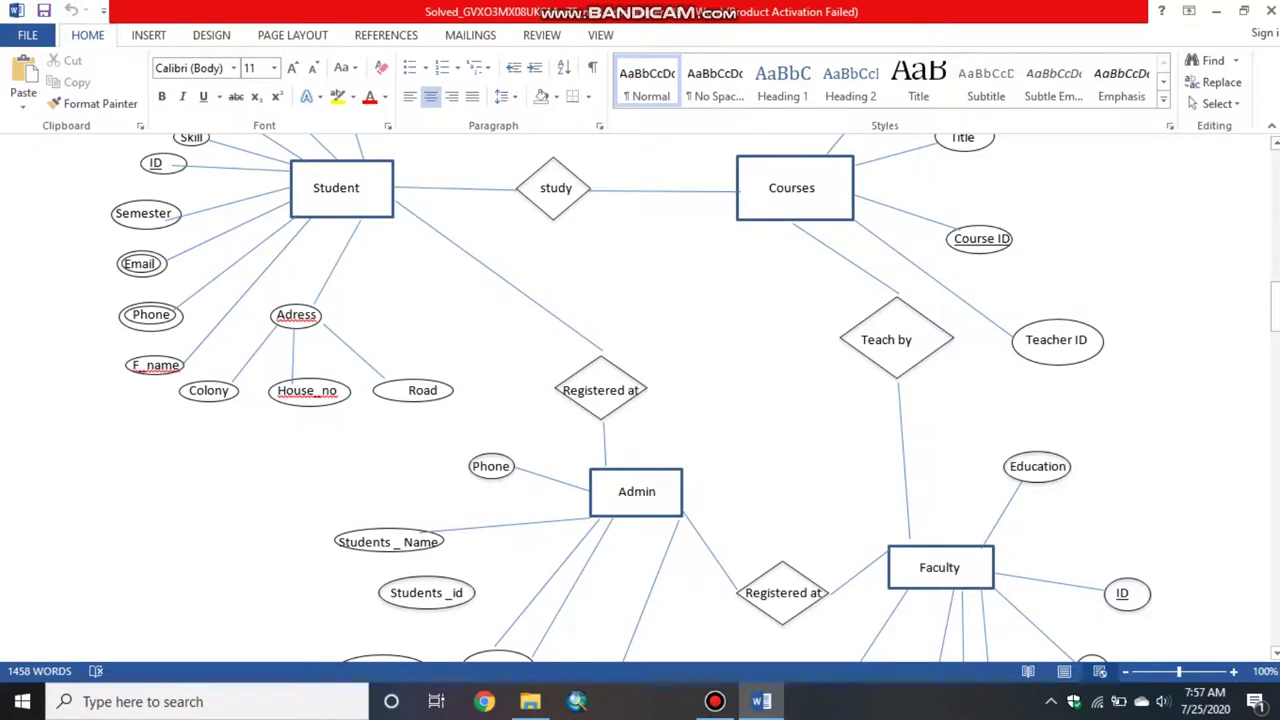
scroll(1276, 295, down, 3)
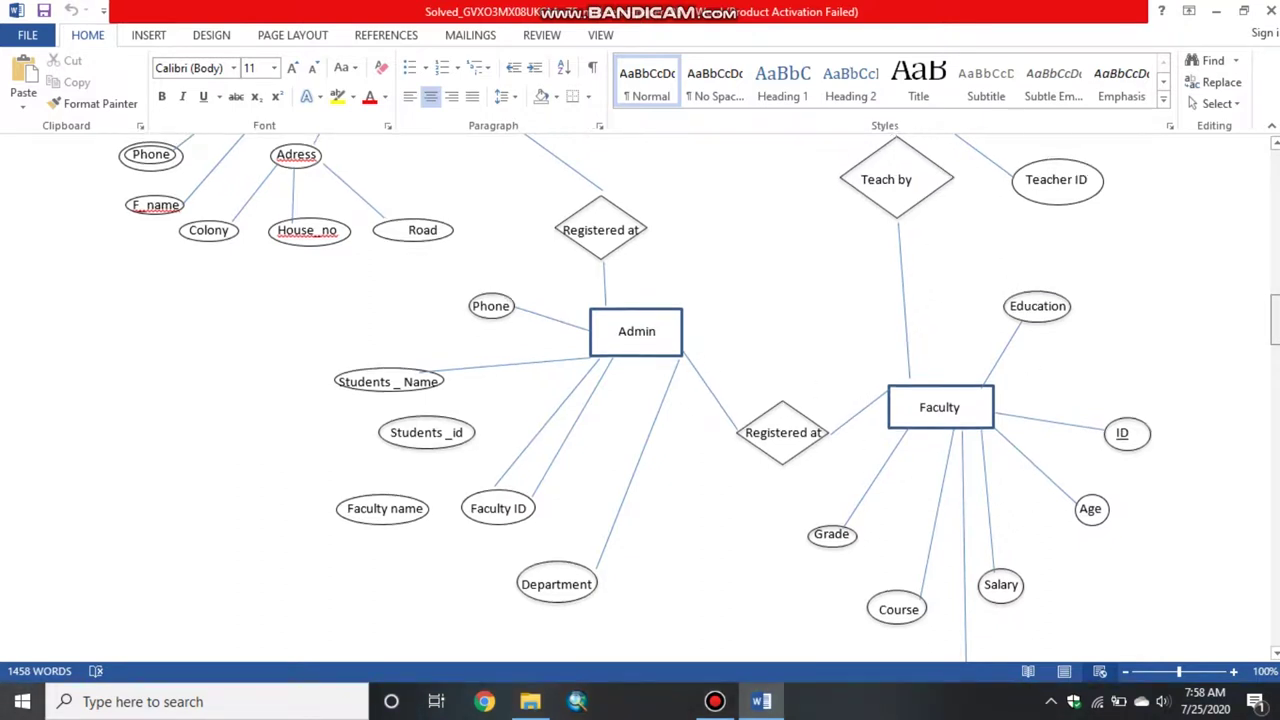
scroll(695, 407, up, 4)
scroll(695, 407, down, 2)
drag(1276, 333, 1276, 340)
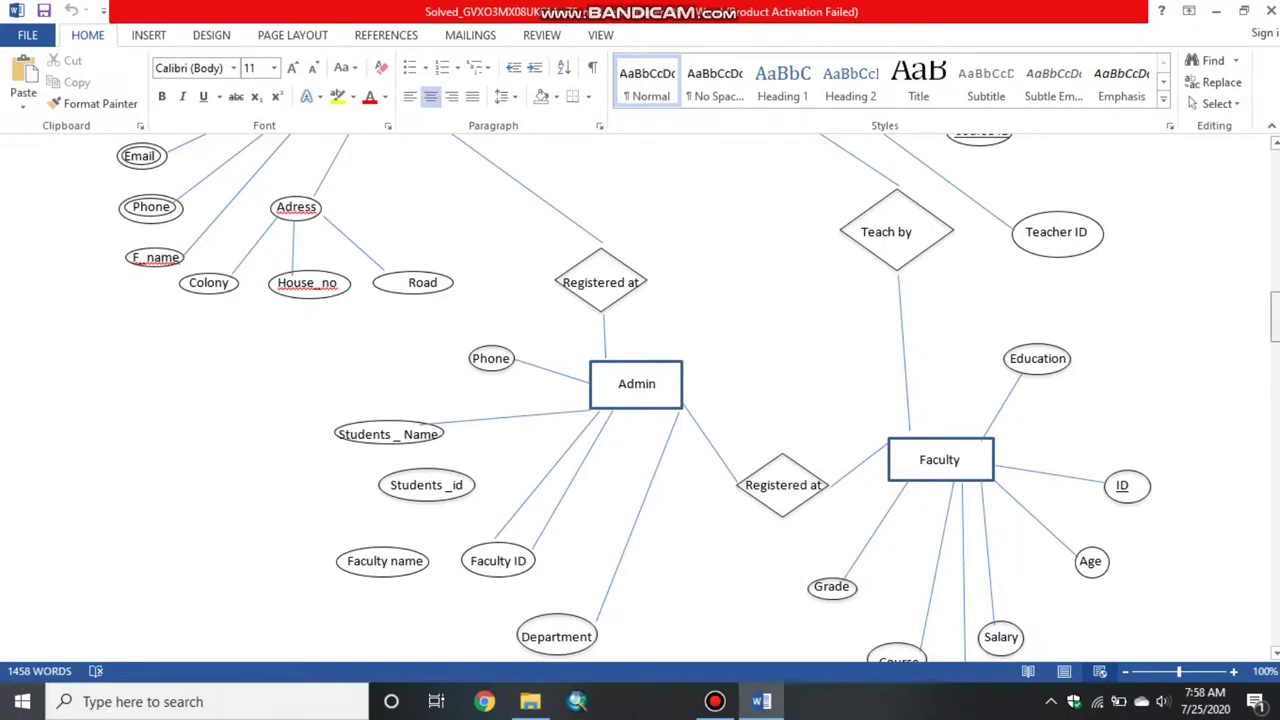
scroll(698, 397, down, 1)
scroll(698, 397, down, 2)
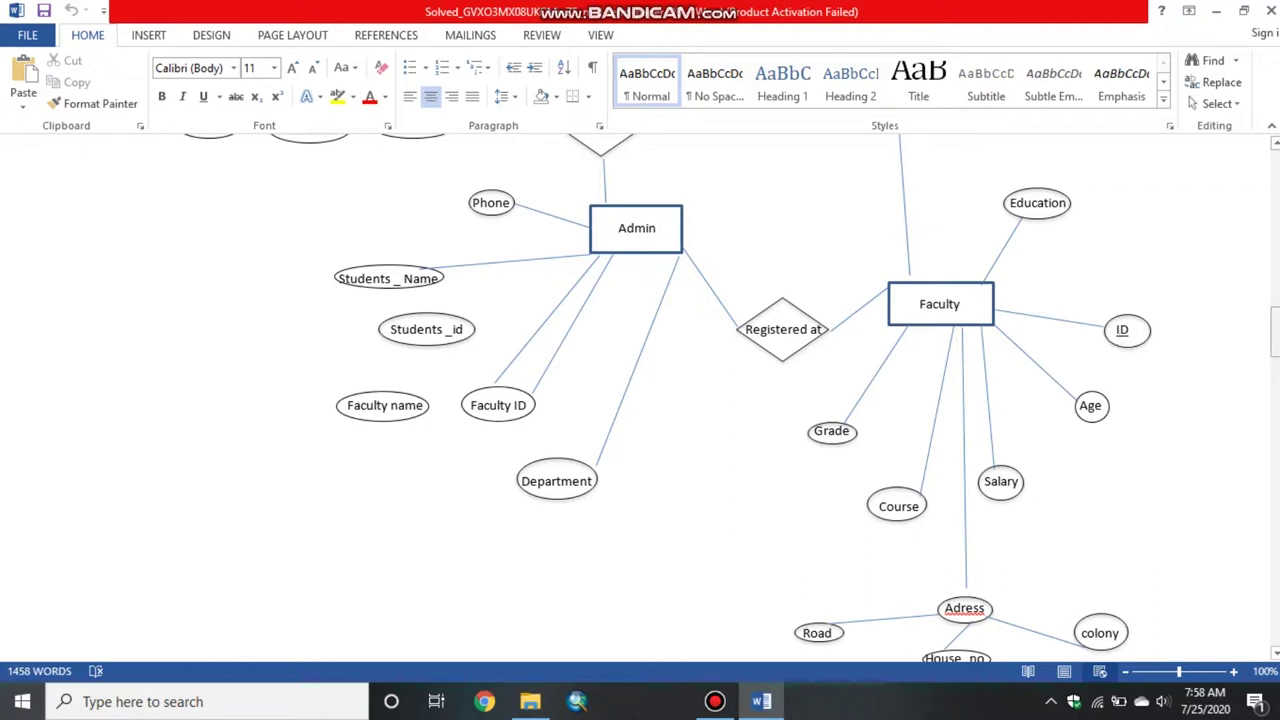
Scroll through the rest of the GIS department ER diagram, then close the exam document
scroll(1203, 376, down, 4)
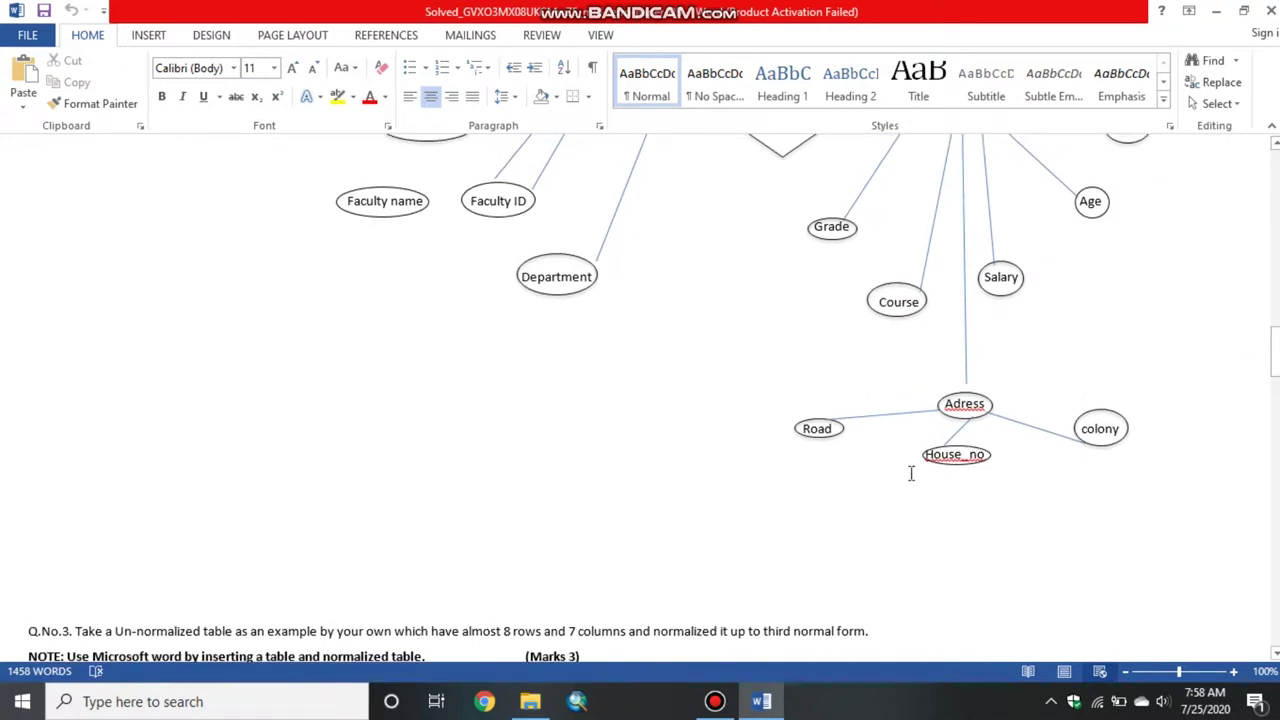
drag(1276, 350, 1276, 290)
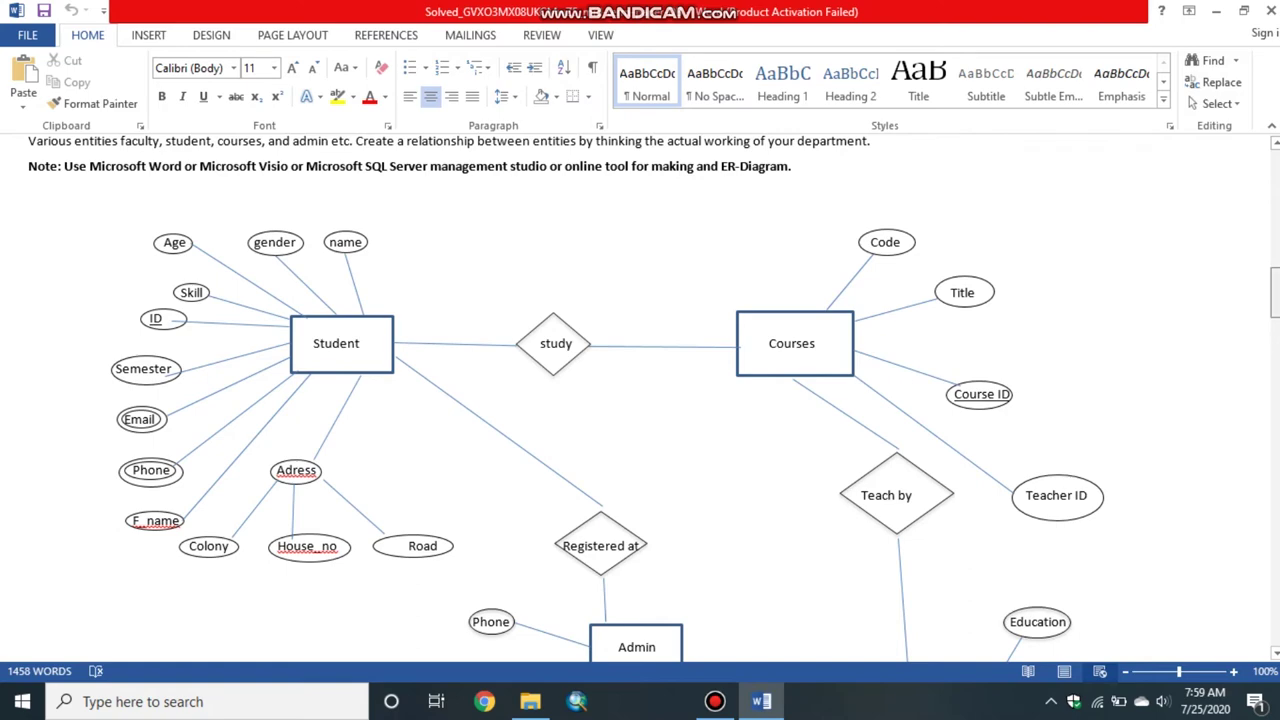
scroll(640, 400, down, 4)
scroll(640, 400, down, 2)
scroll(640, 400, down, 1)
scroll(640, 400, down, 2)
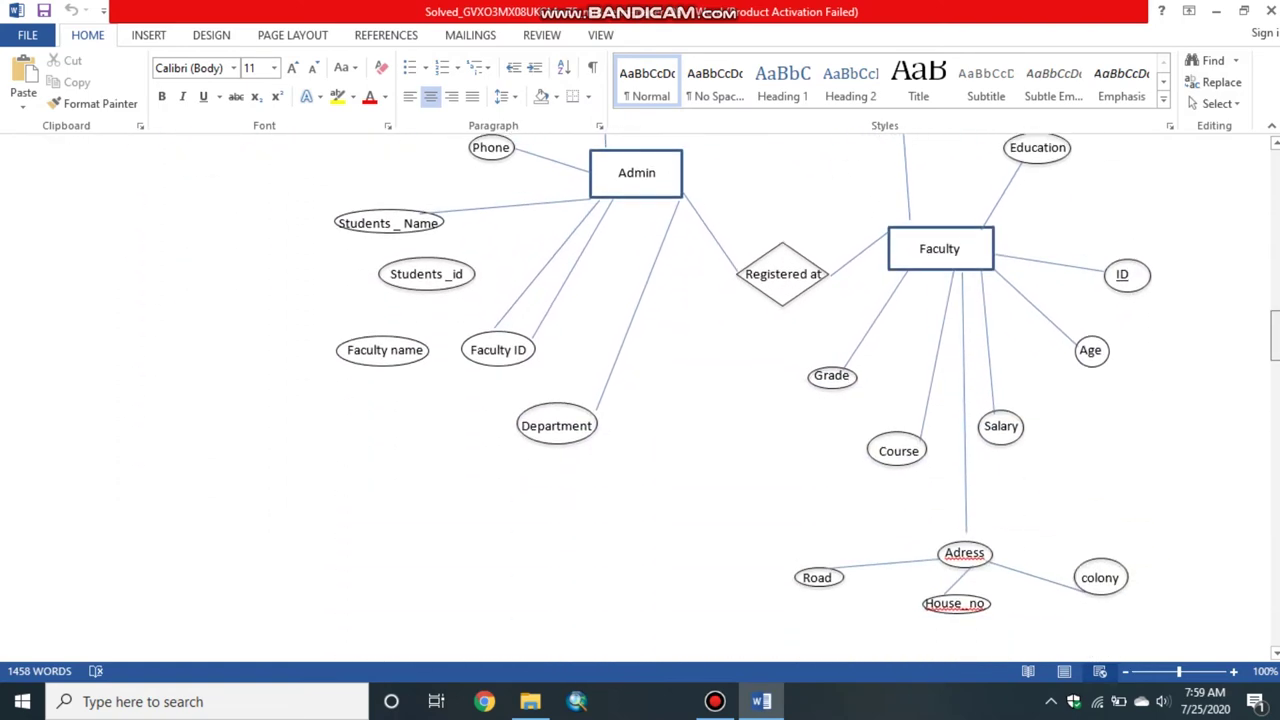
scroll(640, 400, up, 5)
scroll(640, 400, up, 3)
scroll(640, 400, down, 1)
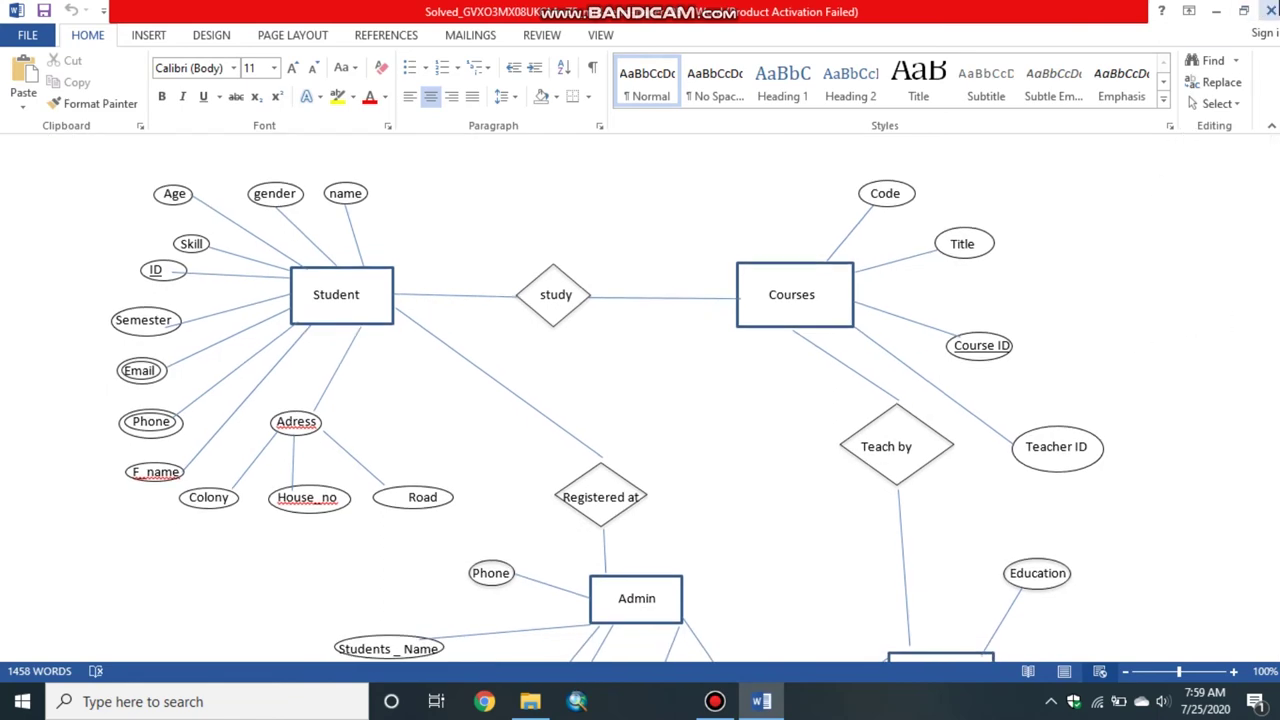
click(1271, 10)
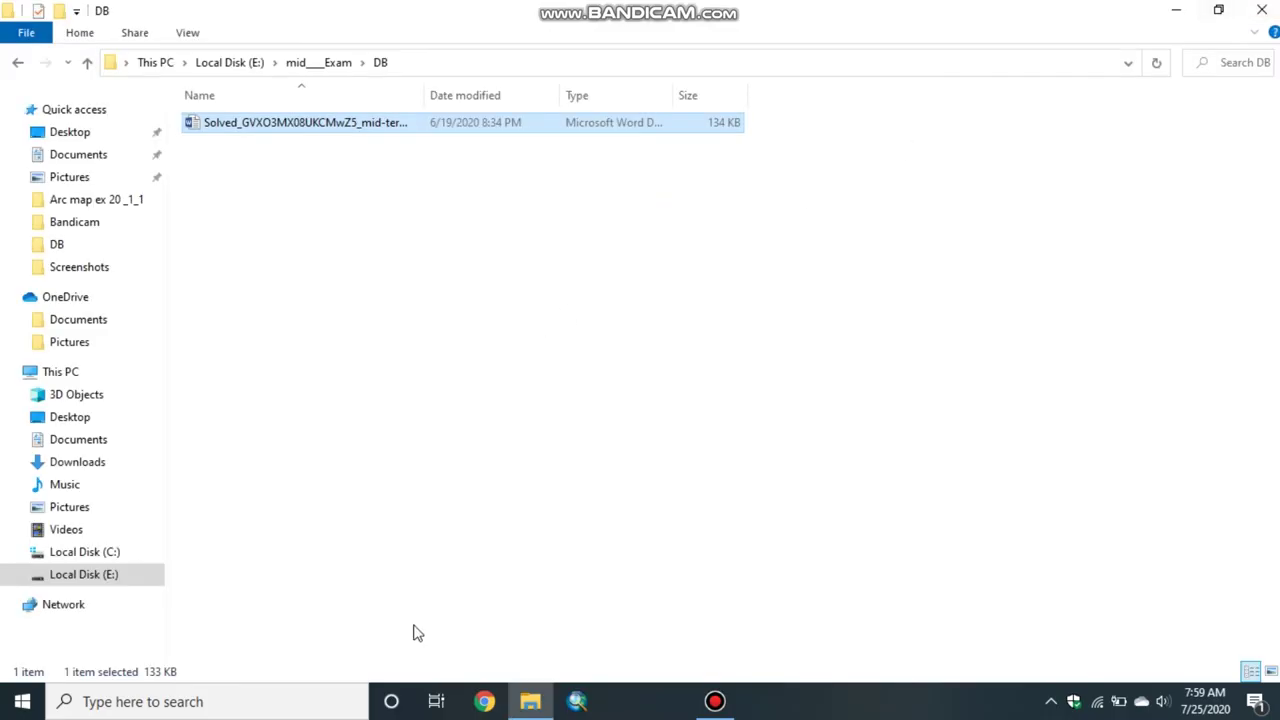